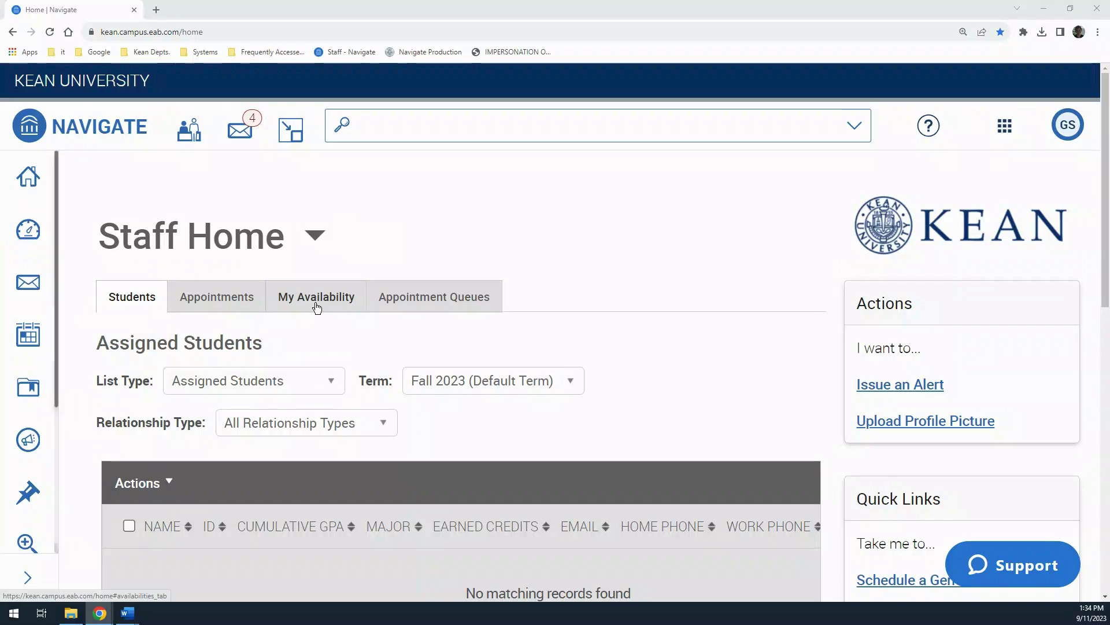
Open the staff member's own availability list and start adding a new available time
left_click(317, 306)
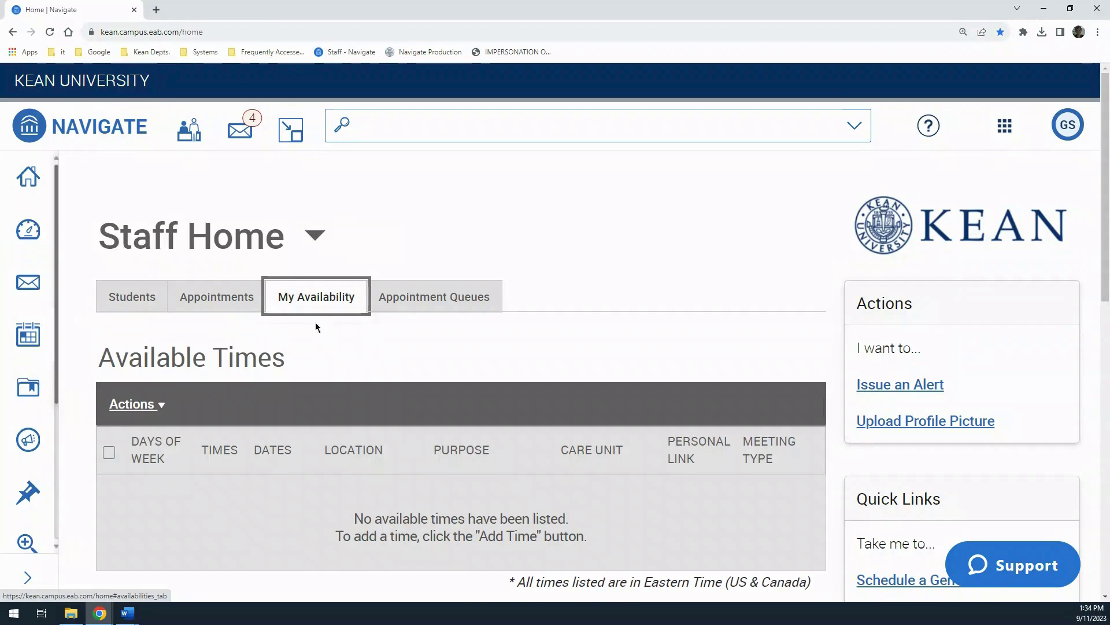
scroll(355, 371, "down", 1)
scroll(353, 371, "down", 1)
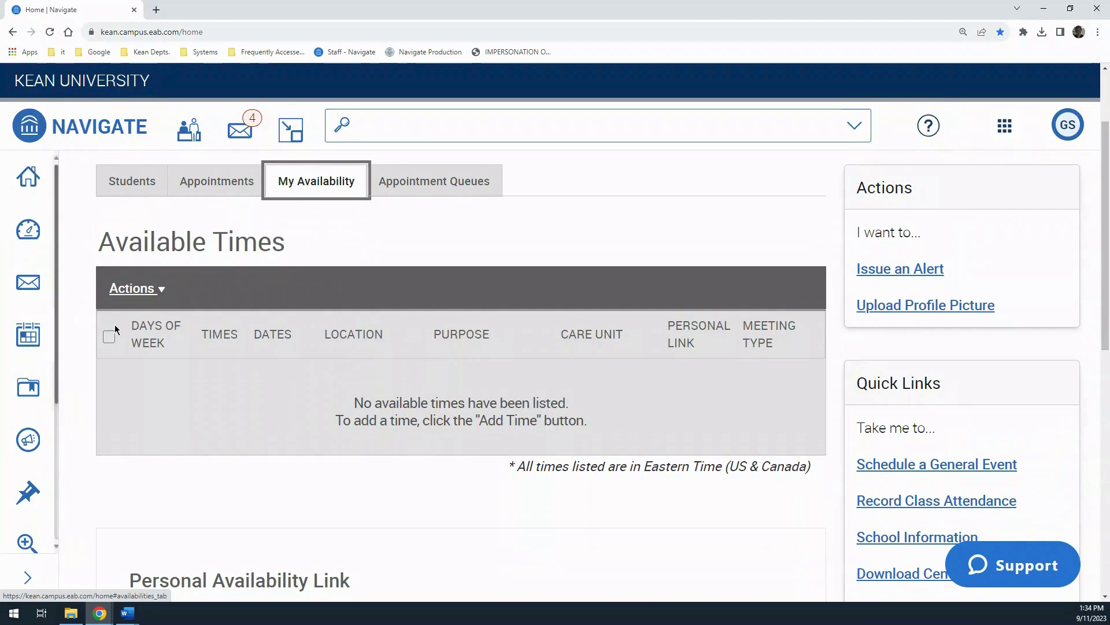
left_click(132, 292)
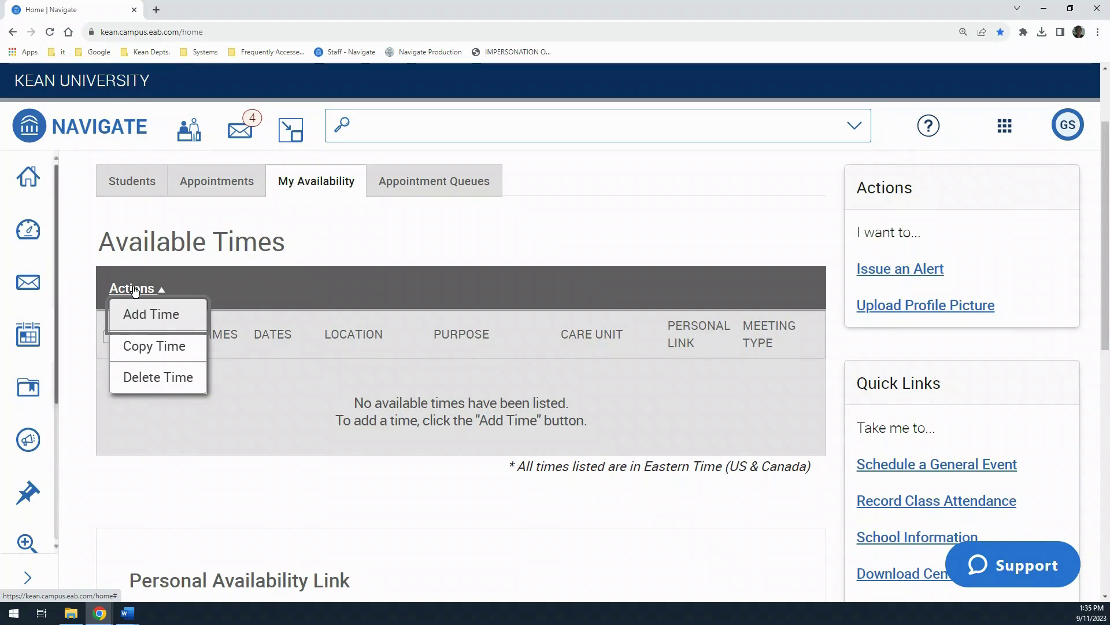
left_click(136, 321)
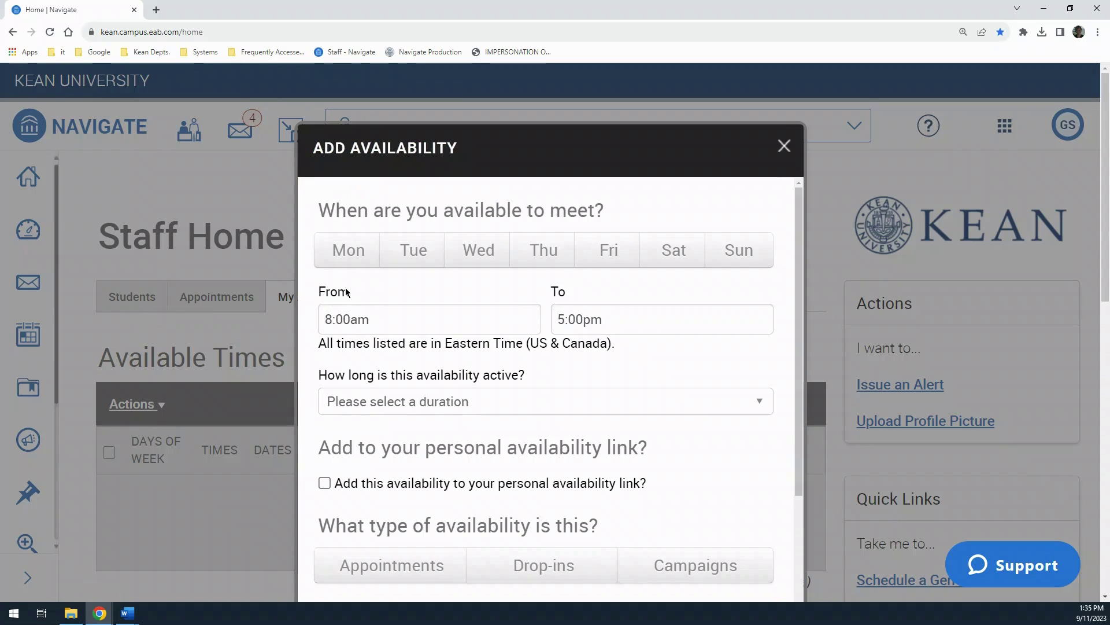
Choose Monday, Wednesday, Thursday and Friday as the days available to meet
left_click(336, 253)
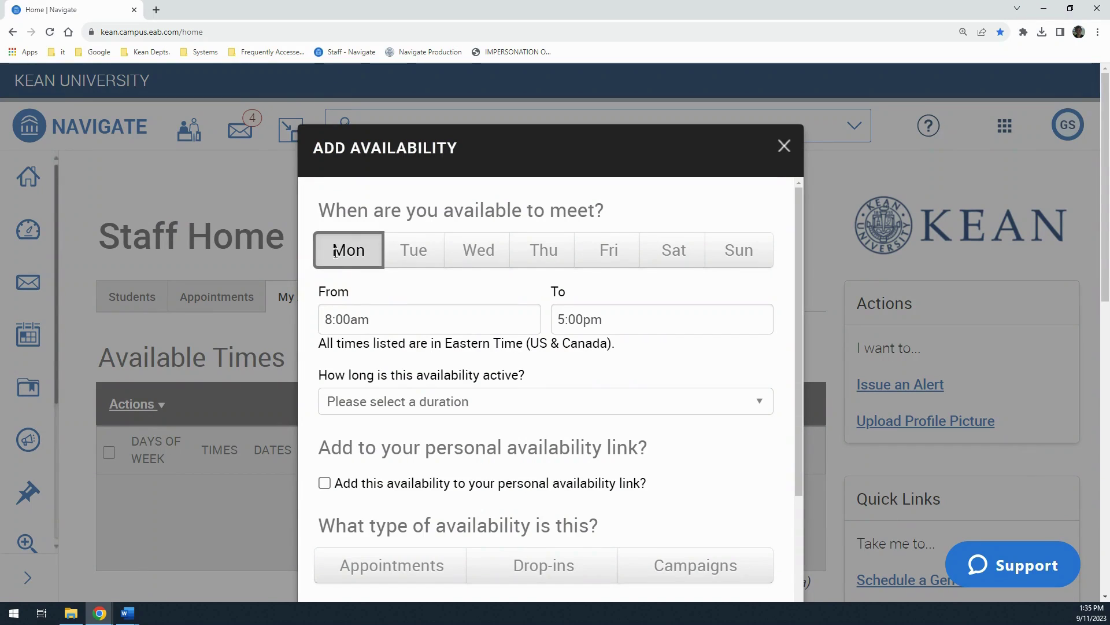
left_click(466, 250)
left_click(562, 253)
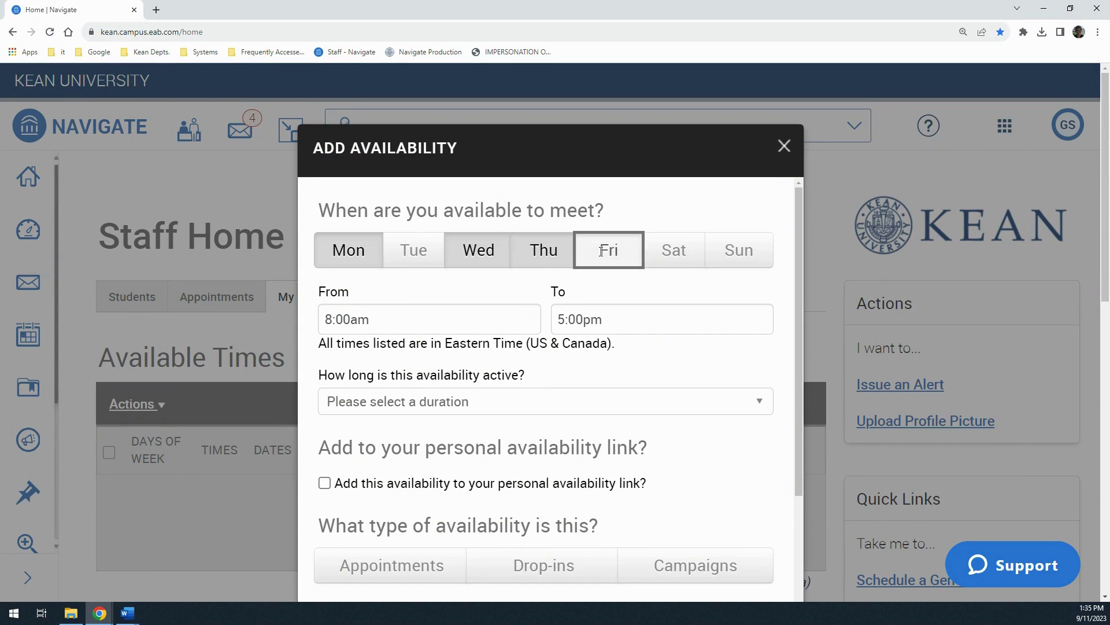
left_click(602, 251)
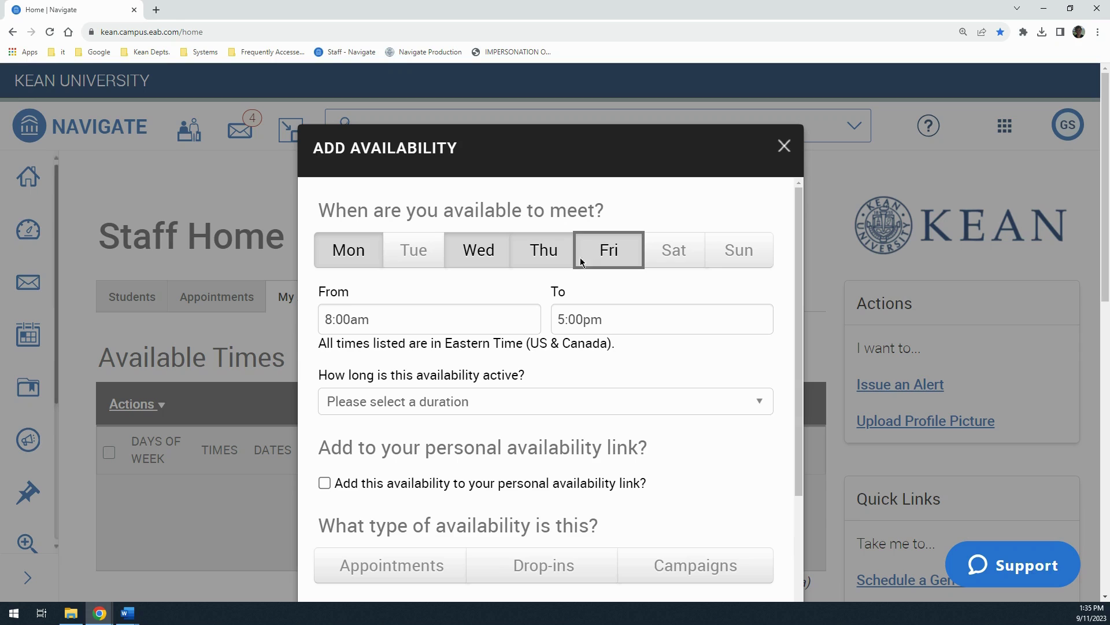
Set the availability hours from 8:30am to 4:30pm
scroll(387, 321, "down", 1)
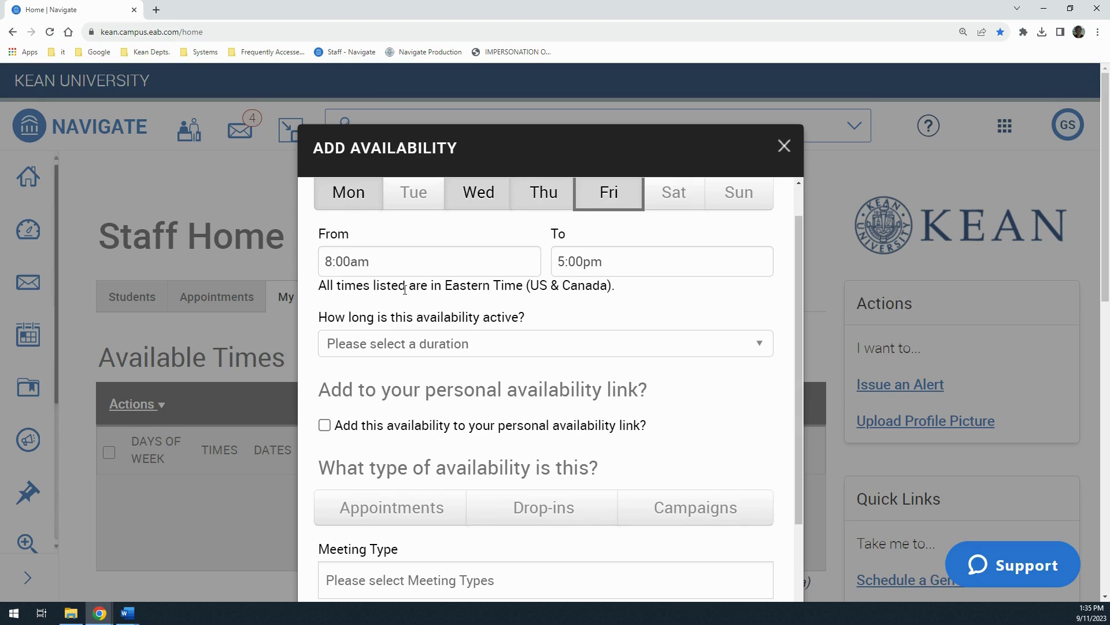
left_click(400, 260)
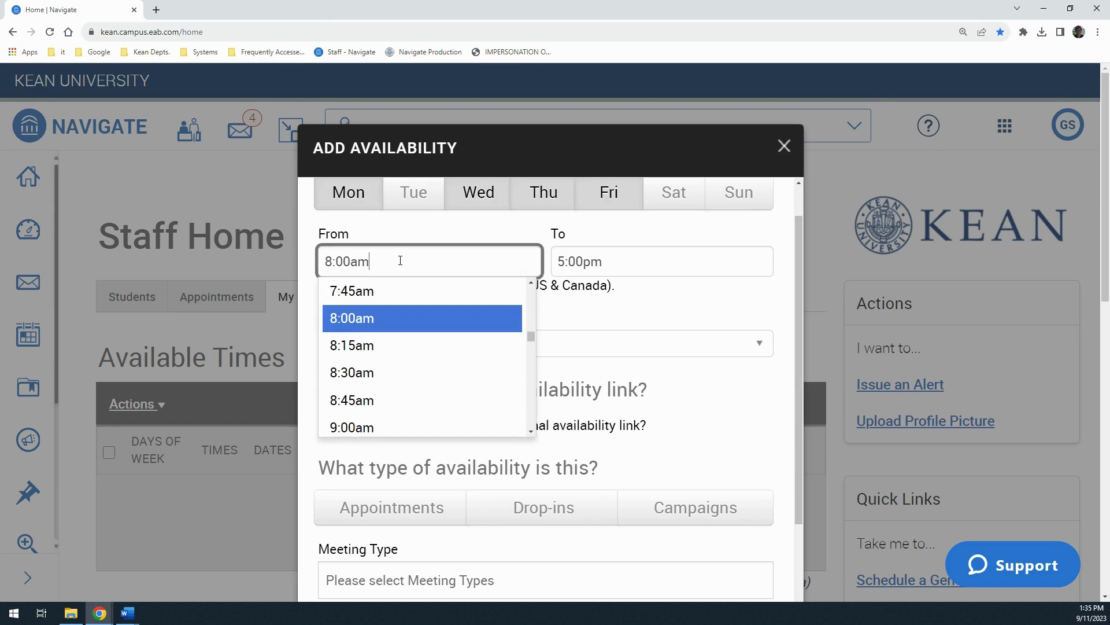
left_click(393, 371)
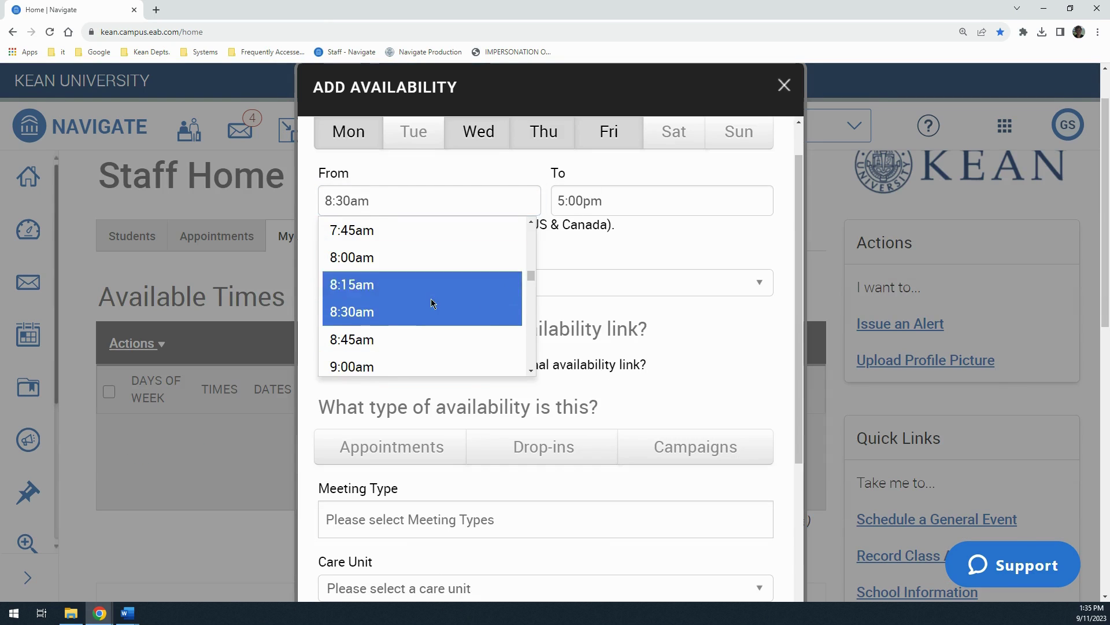
left_click(420, 312)
left_click(591, 200)
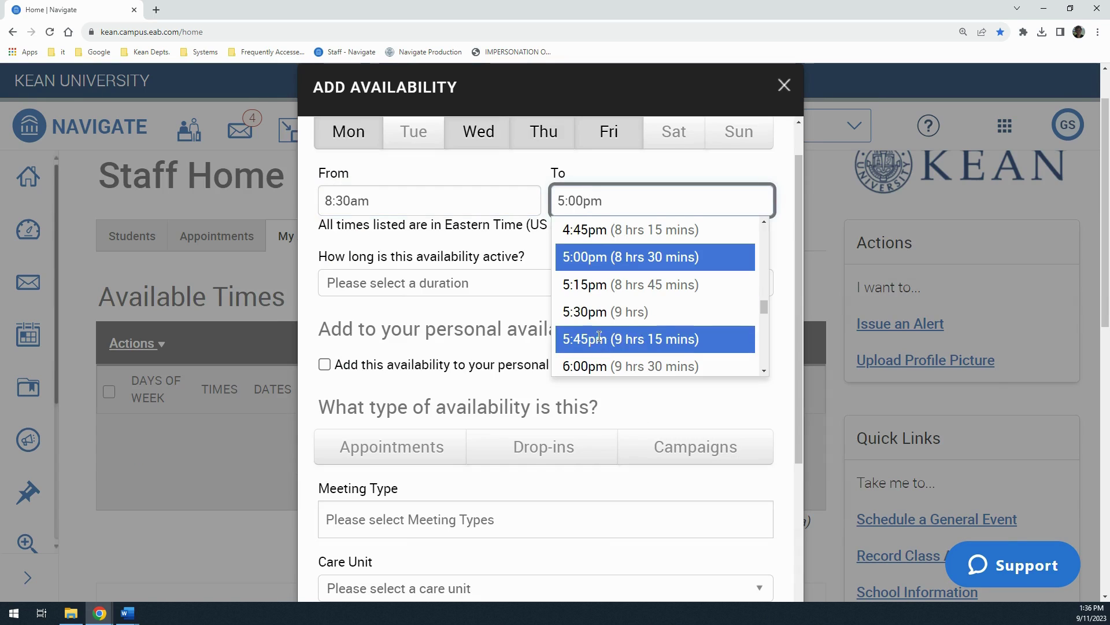
scroll(598, 324, "up", 1)
left_click(593, 260)
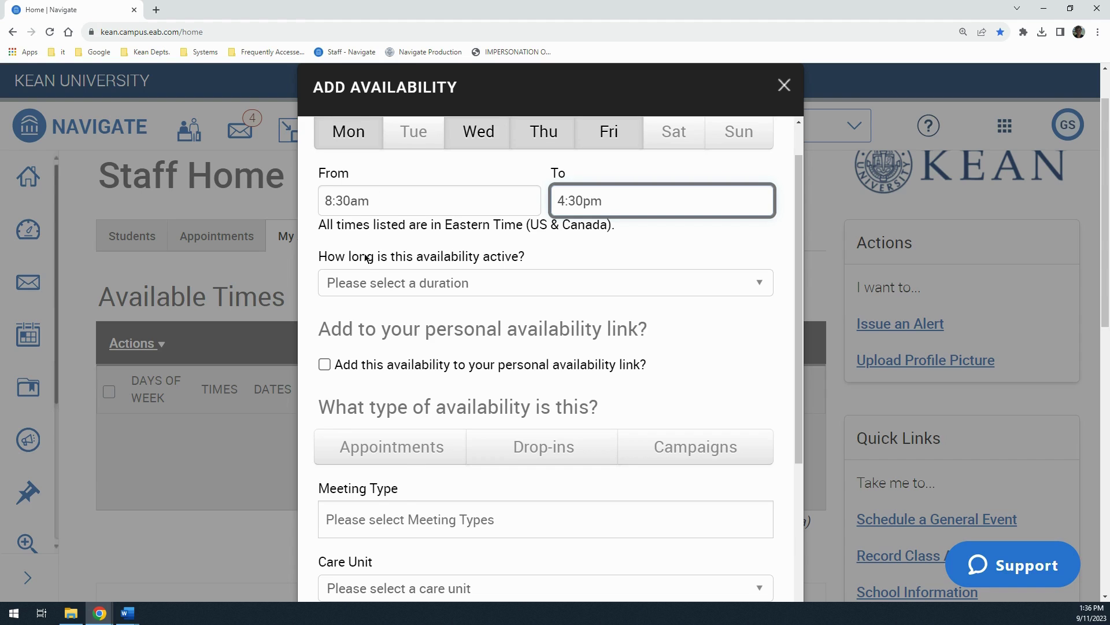
Make the availability active for the Fall 2023 (Default Term) term
left_click(365, 278)
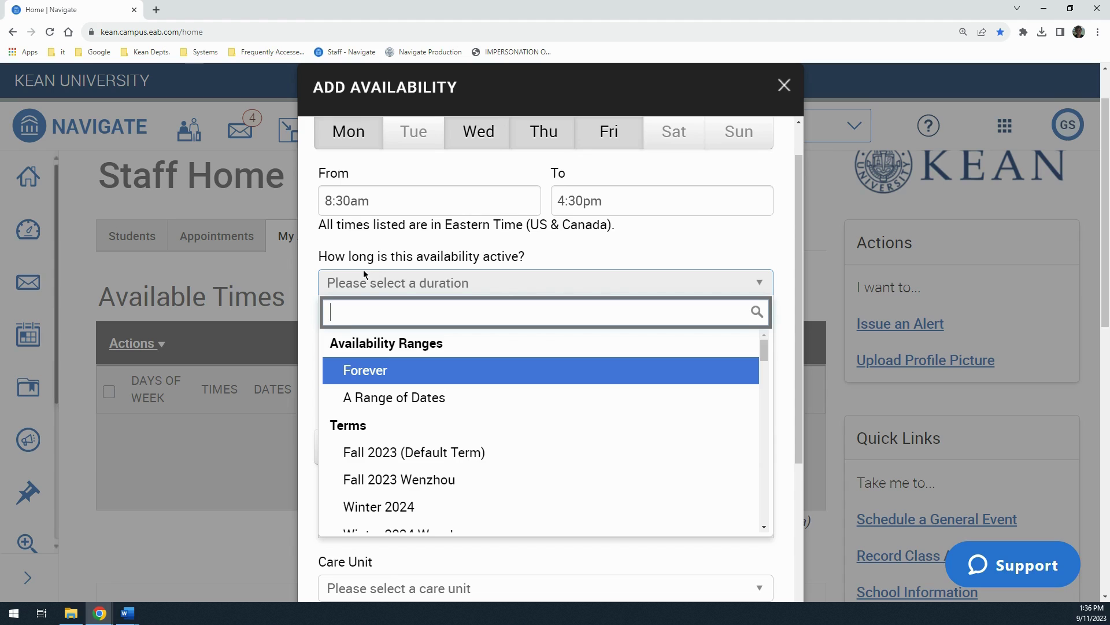
type("fall 2023")
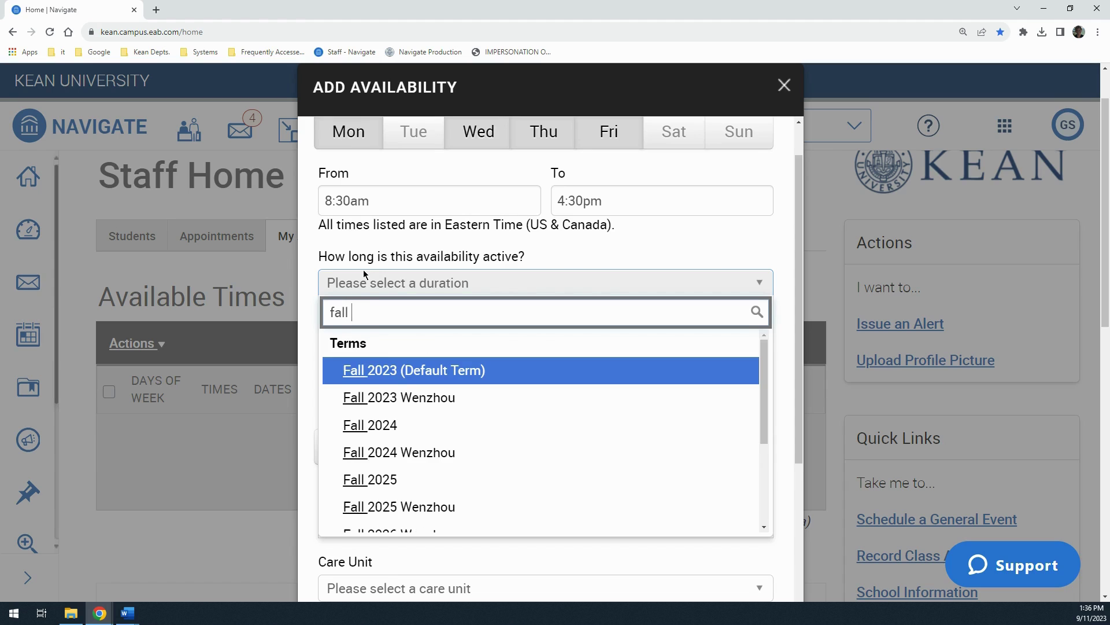
left_click(380, 370)
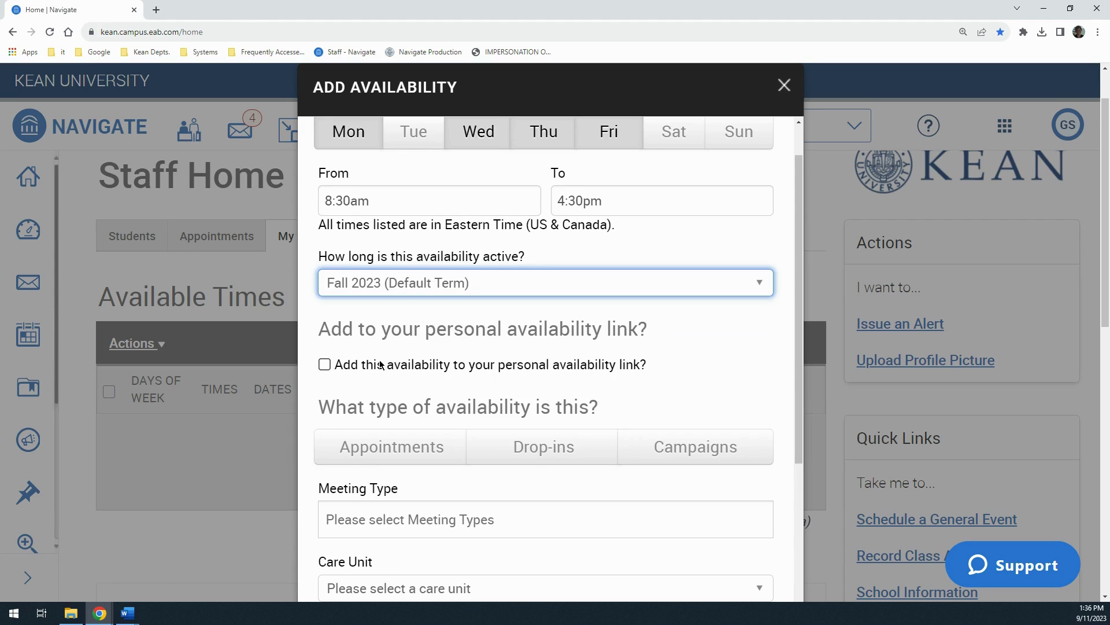
Include this availability in the personal availability link and set its type to Appointments
scroll(380, 364, "down", 2)
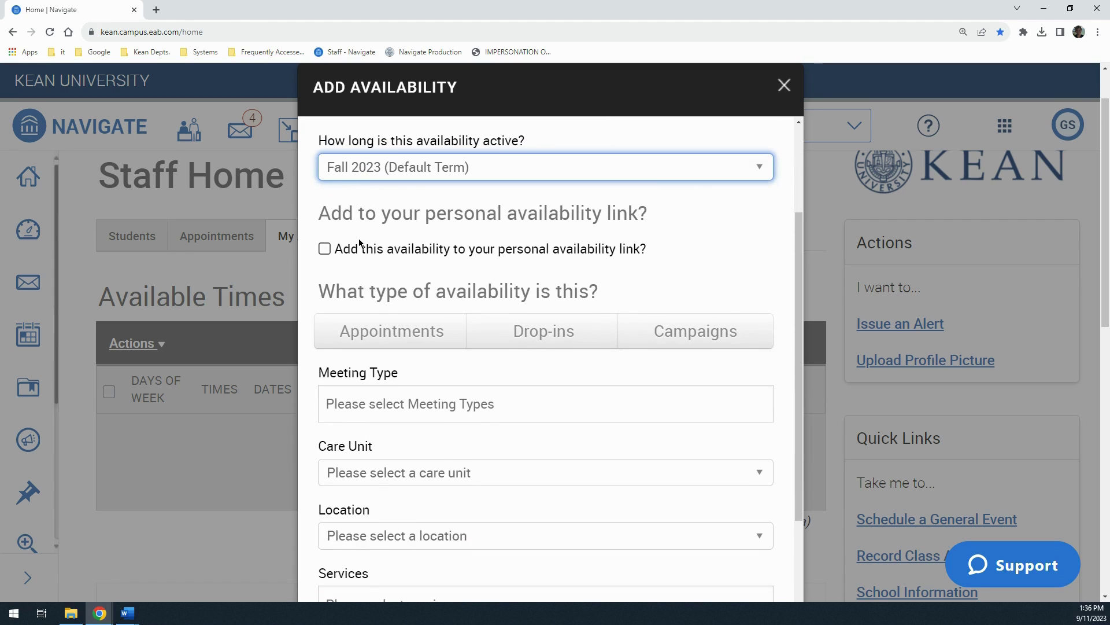
left_click(362, 250)
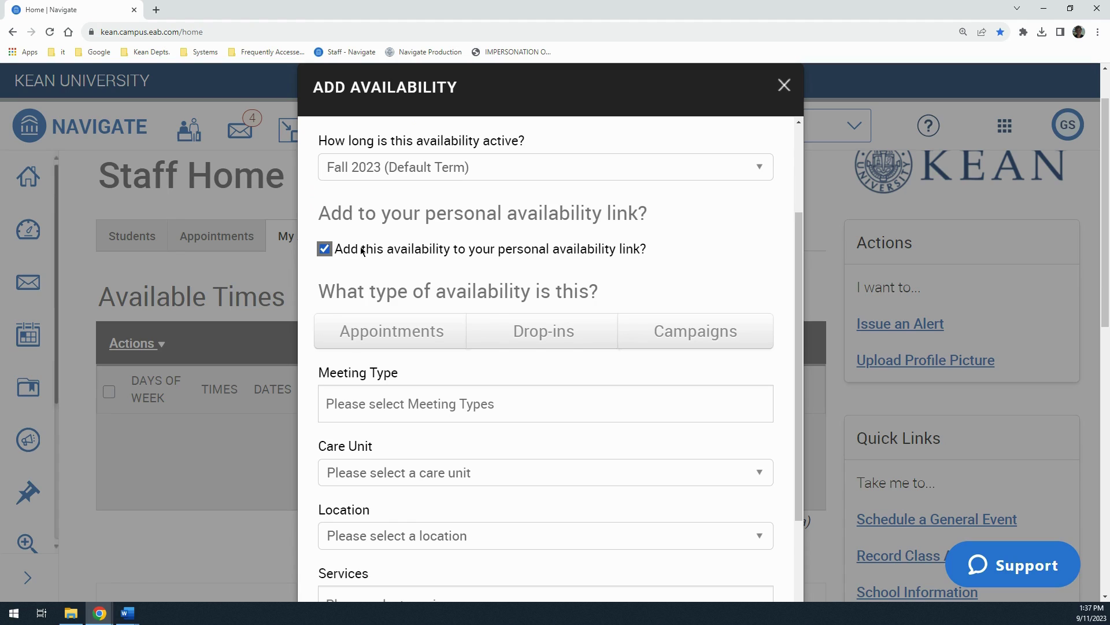
scroll(363, 249, "down", 2)
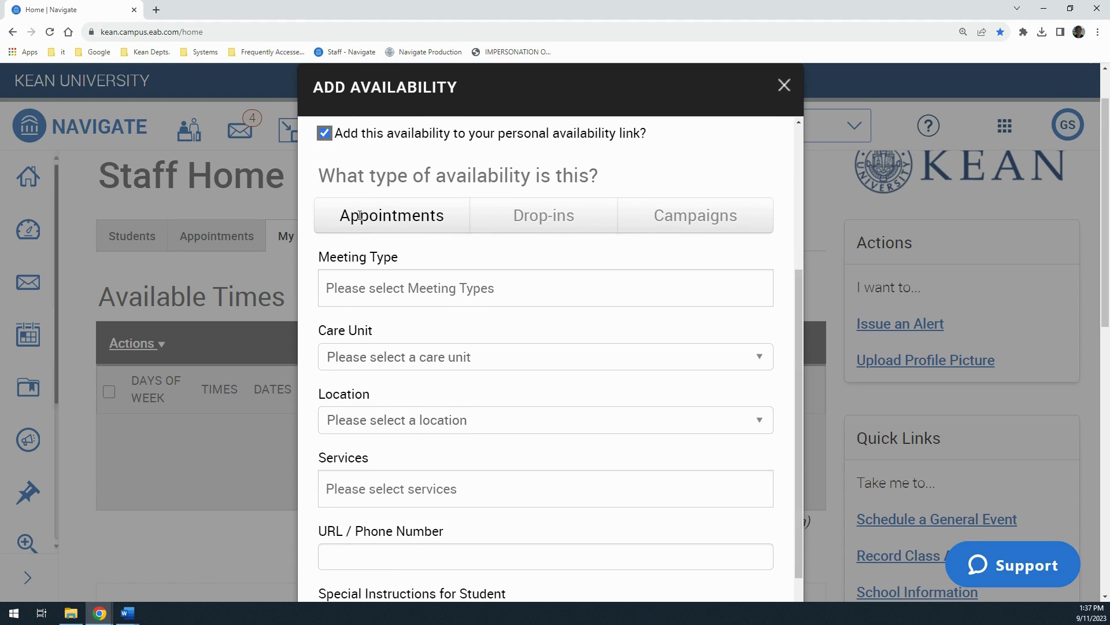
left_click(359, 216)
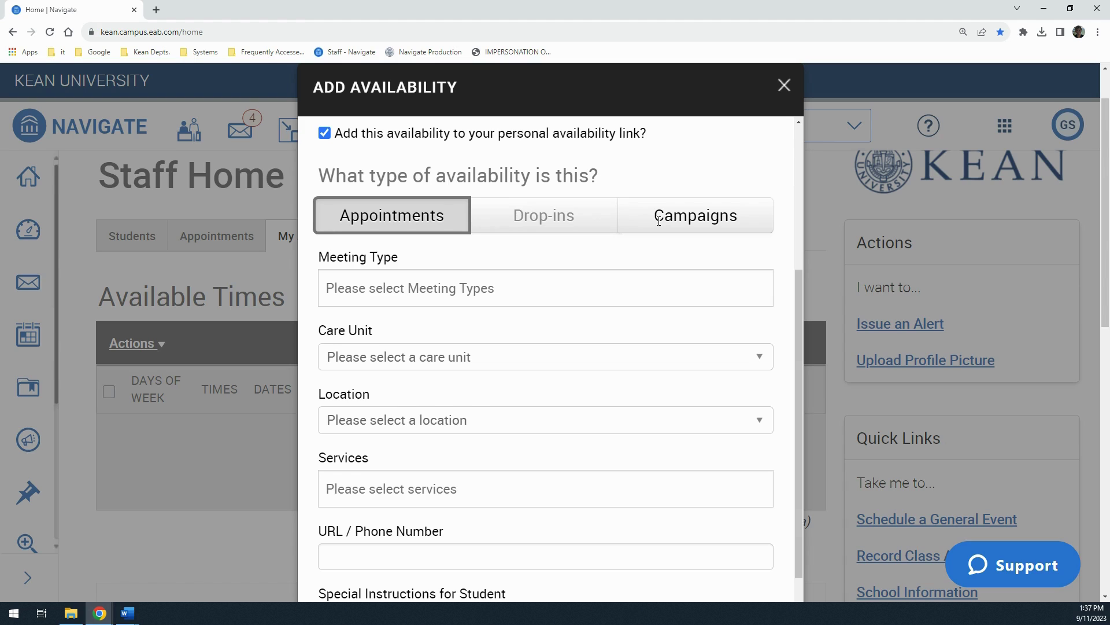
Select both In Person and Virtual as the meeting types for this availability
left_click(429, 289)
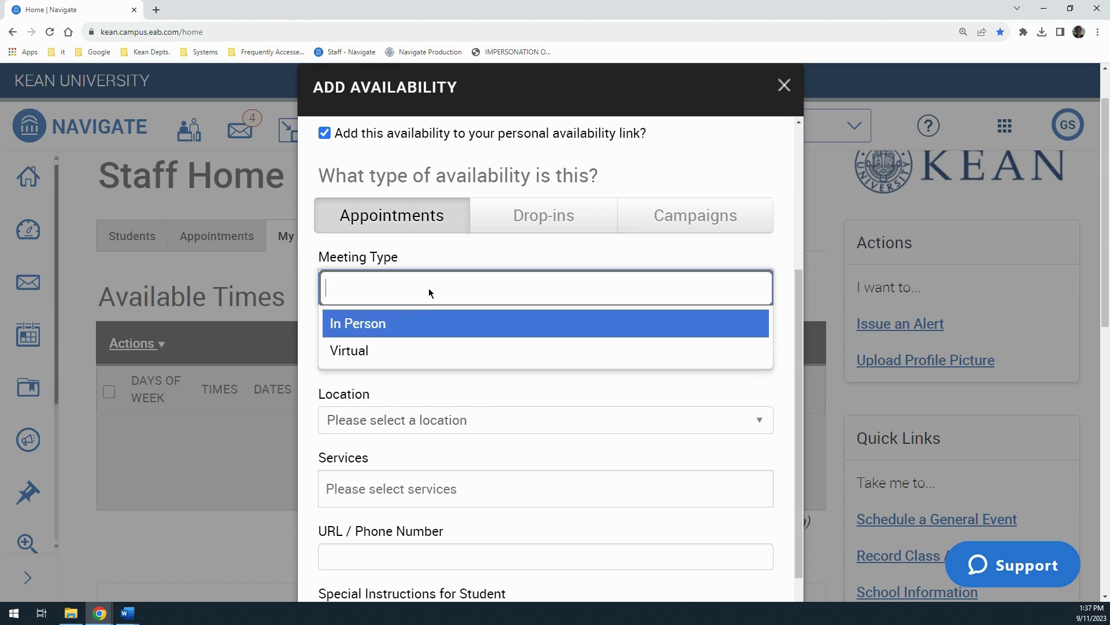
left_click(412, 323)
left_click(407, 288)
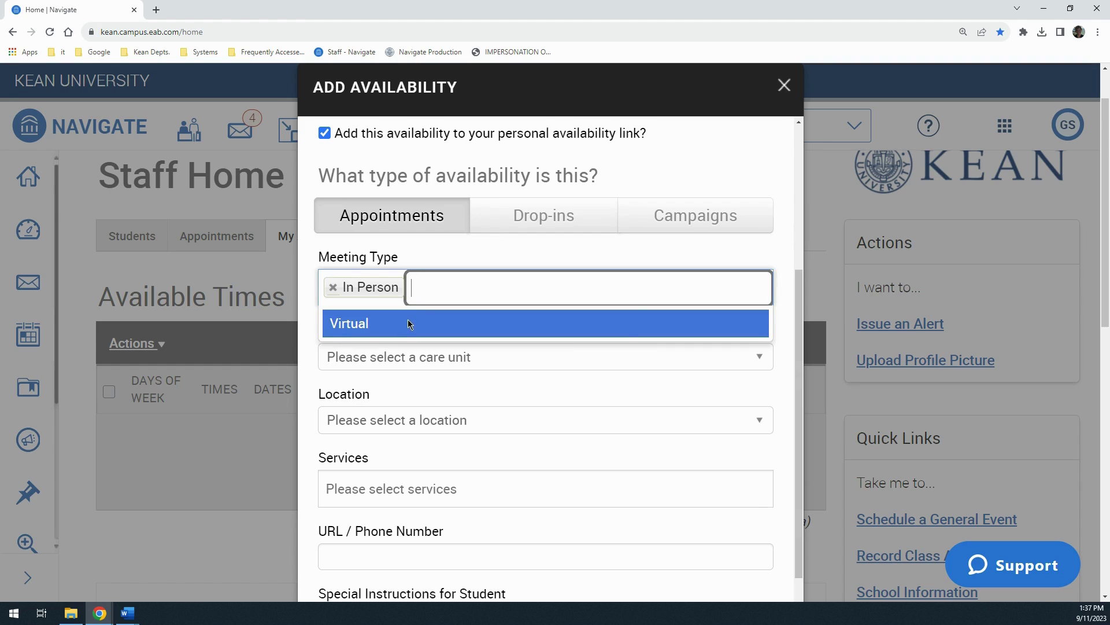
left_click(408, 321)
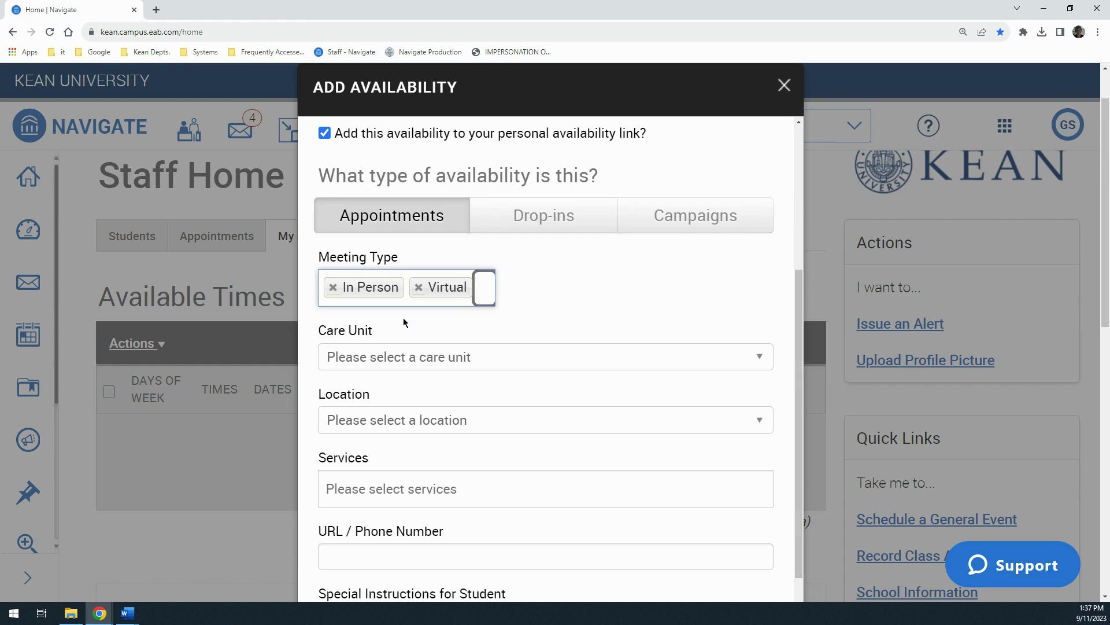
Remove the Virtual meeting type and add it back
left_click(419, 287)
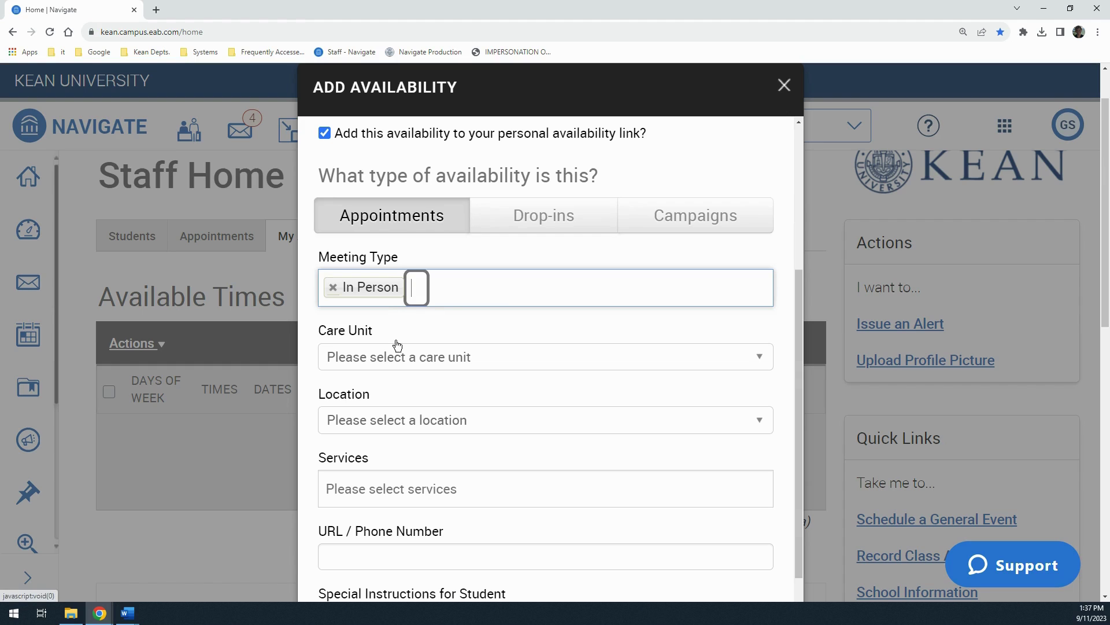
left_click(413, 287)
left_click(412, 322)
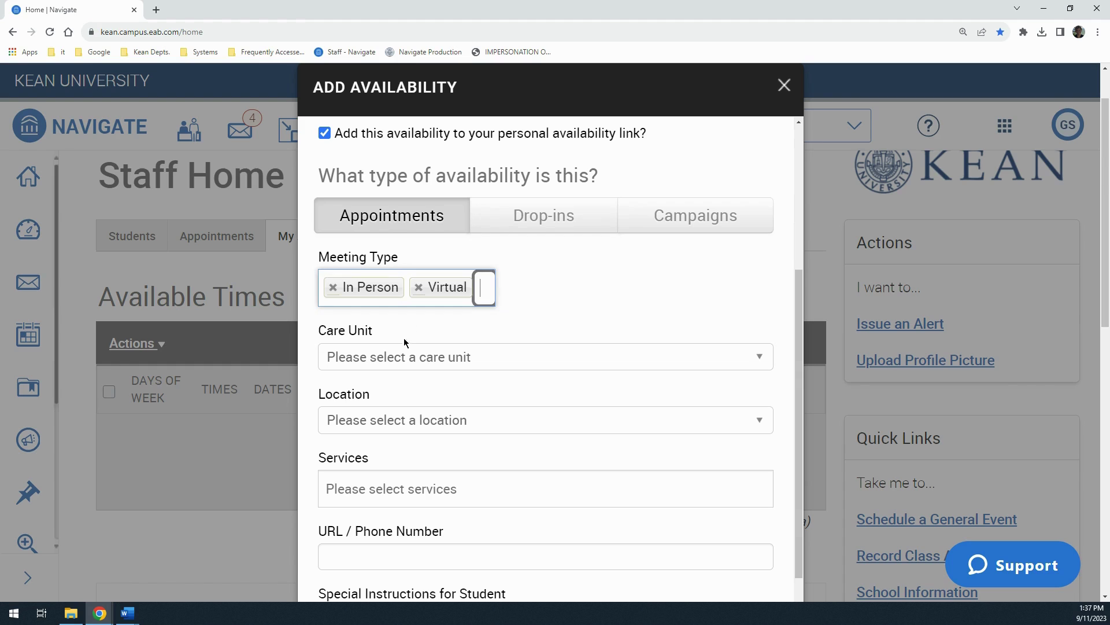
Set the care unit to Advising & Support and the location to Center for Academic Success
scroll(402, 345, "down", 2)
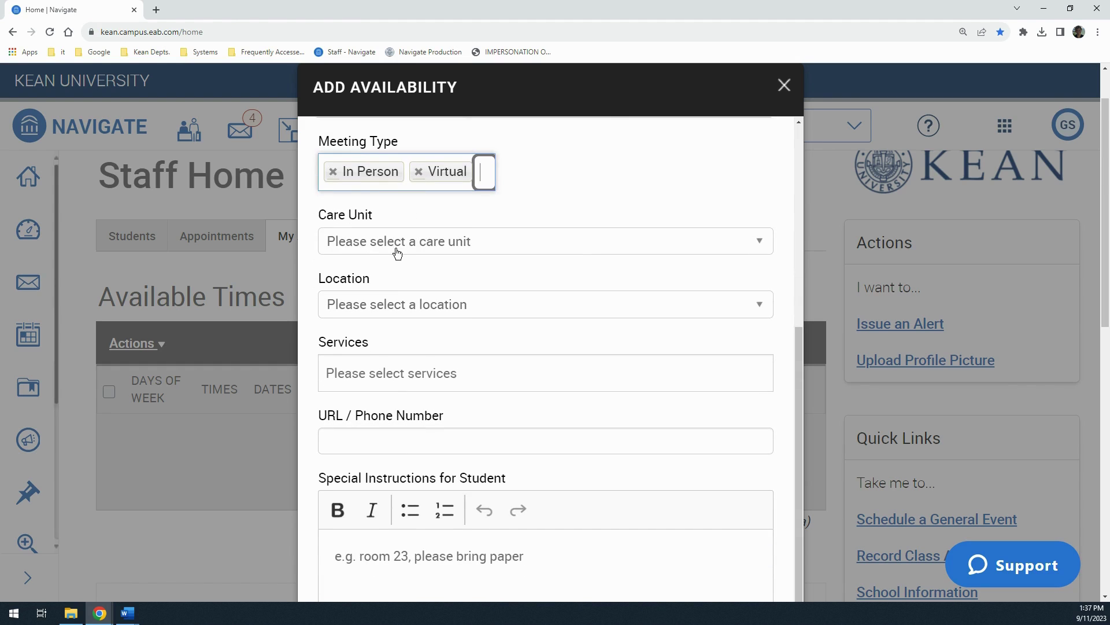
left_click(397, 247)
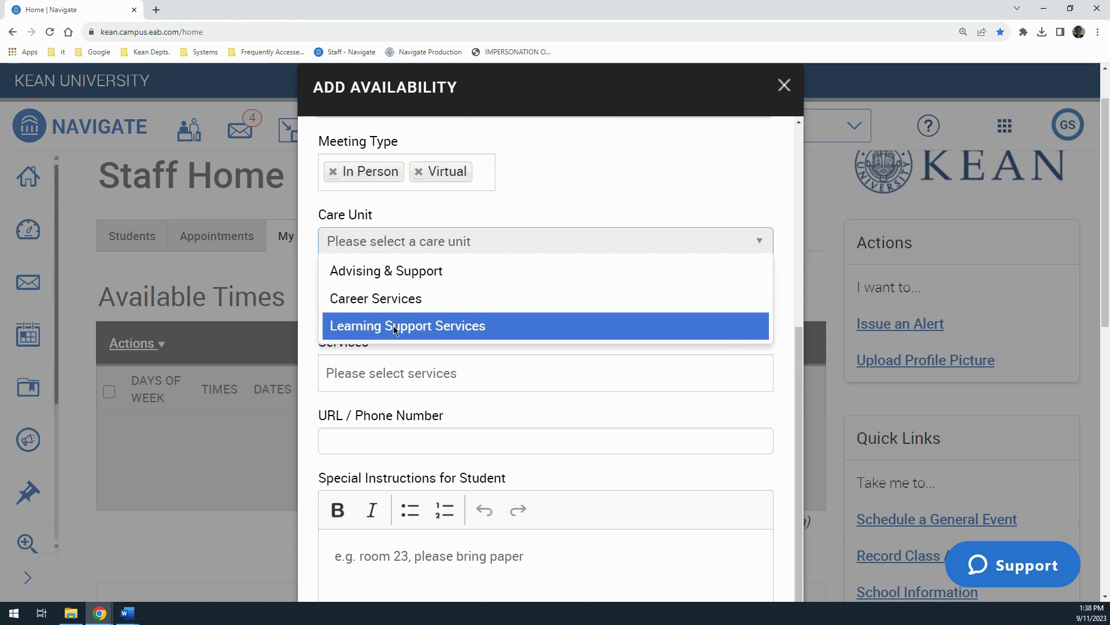
left_click(412, 280)
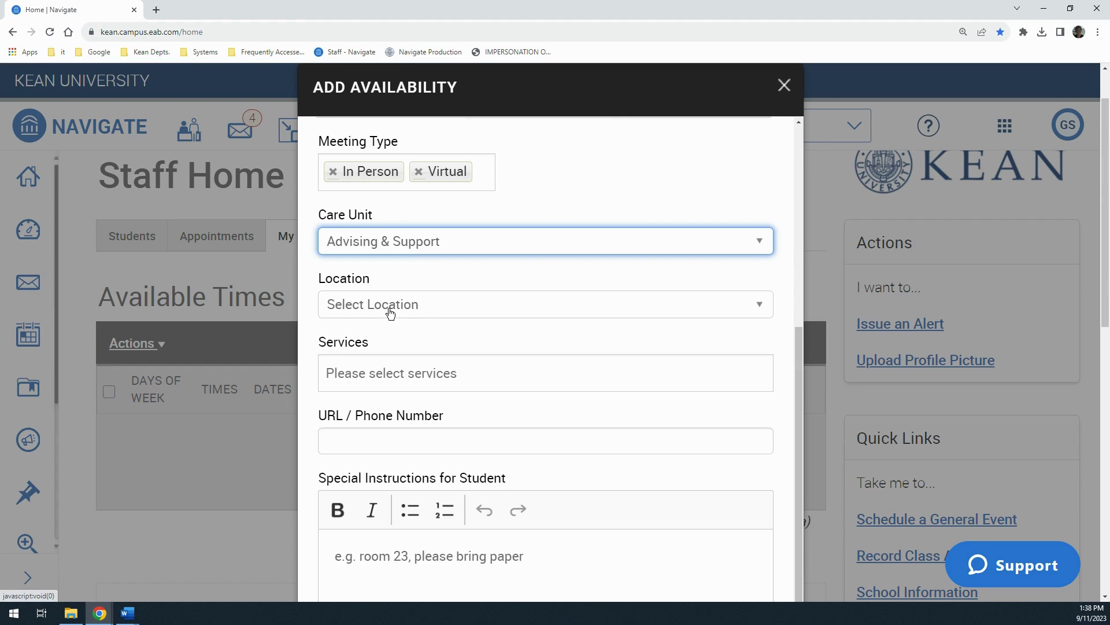
left_click(386, 312)
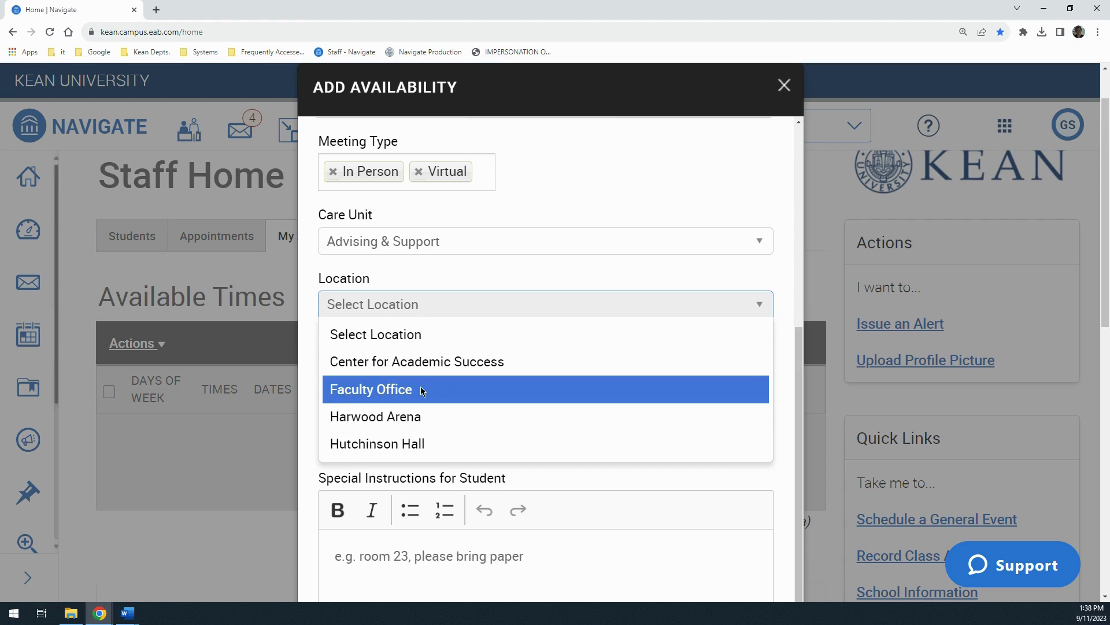
left_click(532, 360)
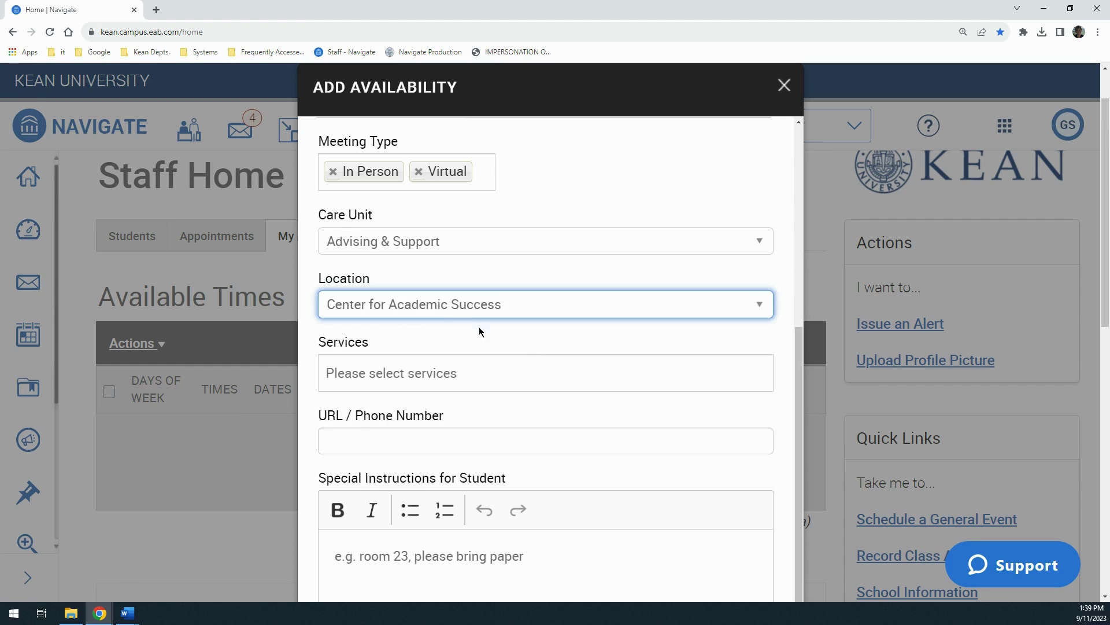
Add Meet with my CAPS Advisor as the only service for this availability
left_click(381, 373)
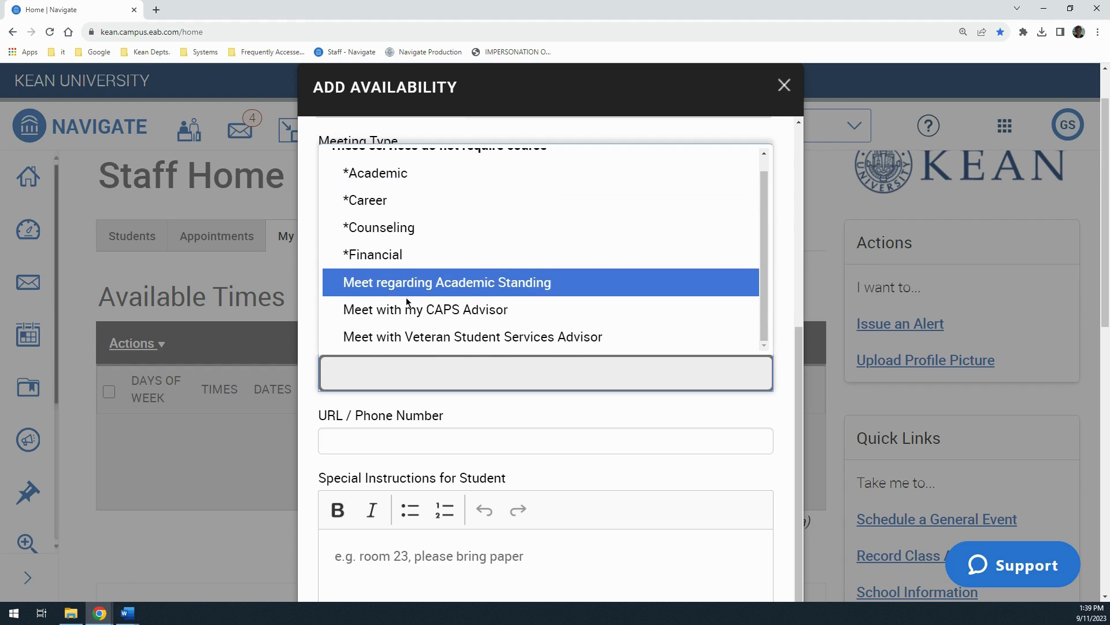
scroll(446, 313, "down", 1)
left_click(445, 312)
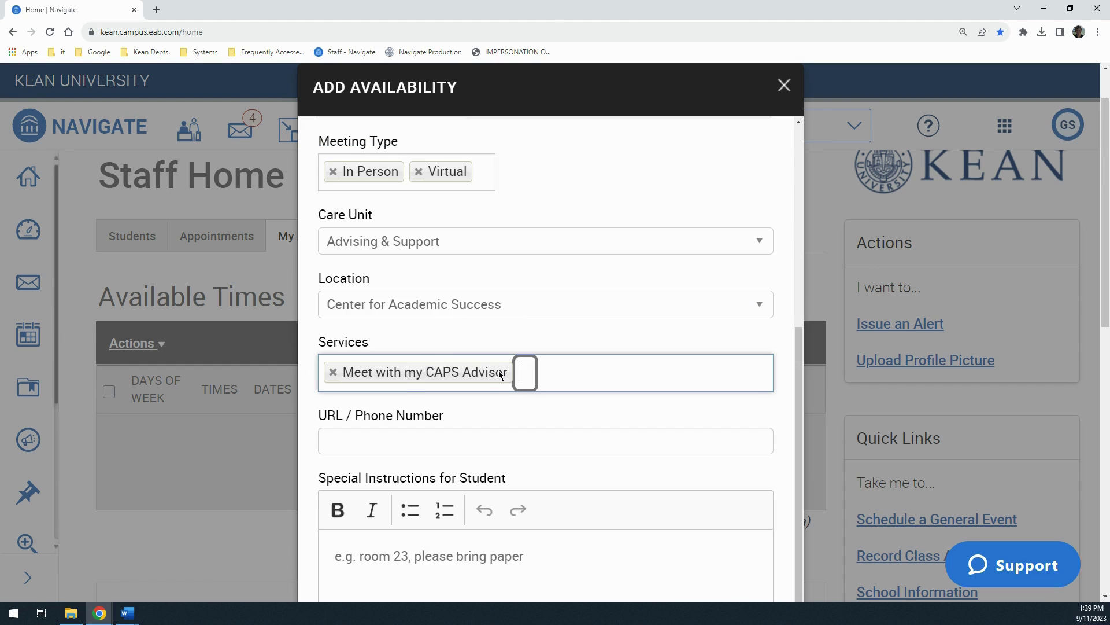
left_click(526, 371)
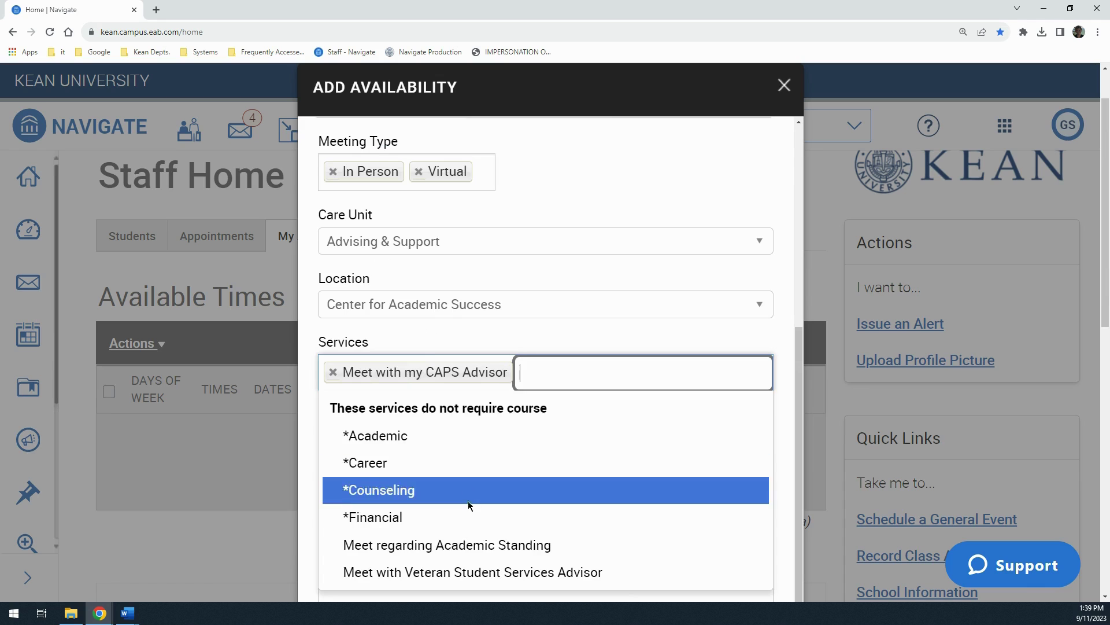
left_click(515, 335)
Fill the URL / Phone Number field with the saved Zoom meeting link that includes its passcode
scroll(383, 450, "down", 1)
scroll(383, 450, "down", 4)
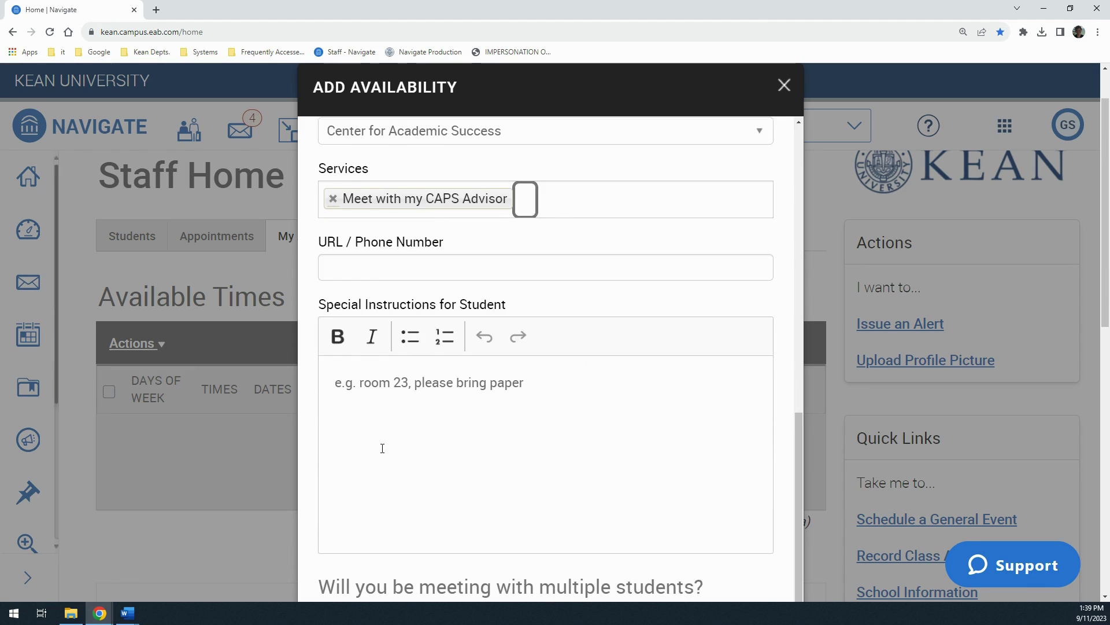
left_click(373, 247)
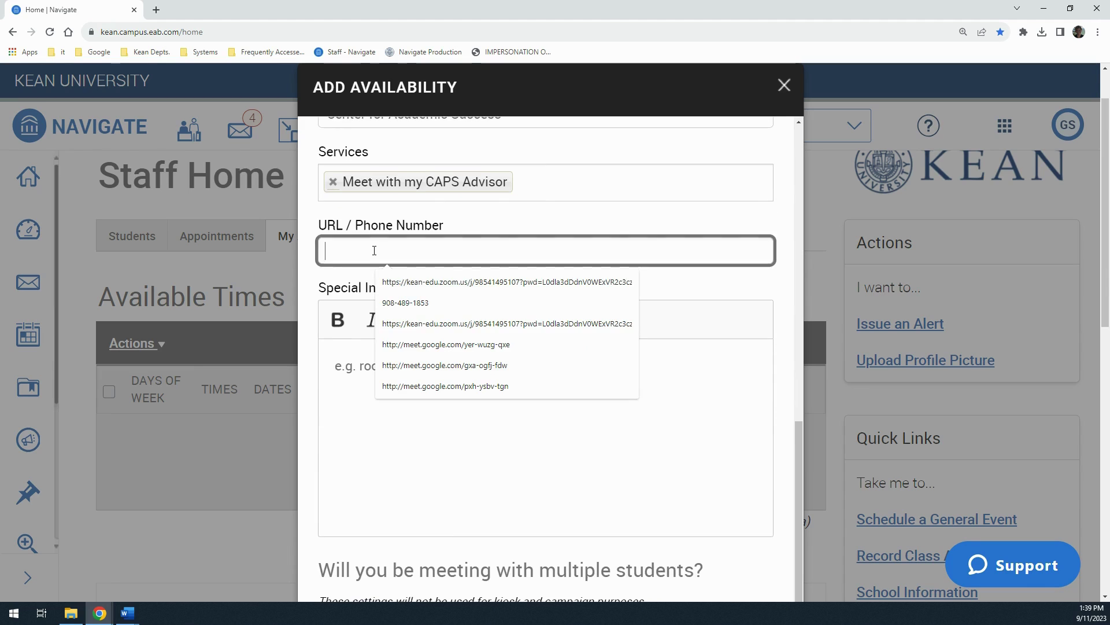
left_click(413, 282)
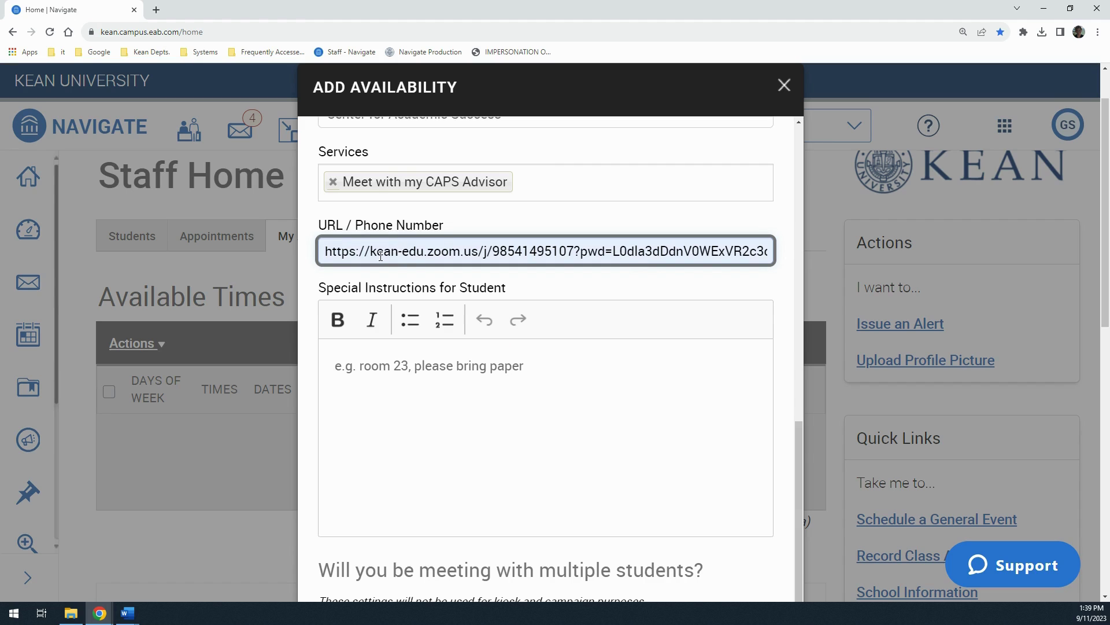
Start the special instructions for students with the line "In advance of our session, please provide me with this document."
left_click(413, 379)
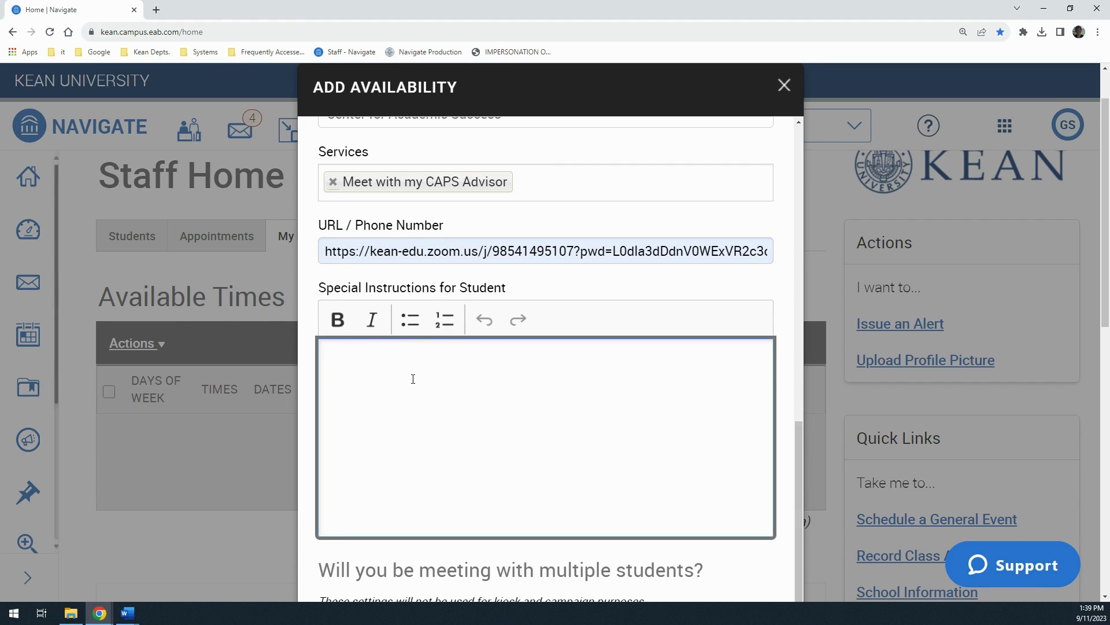
scroll(413, 379, "down", 2)
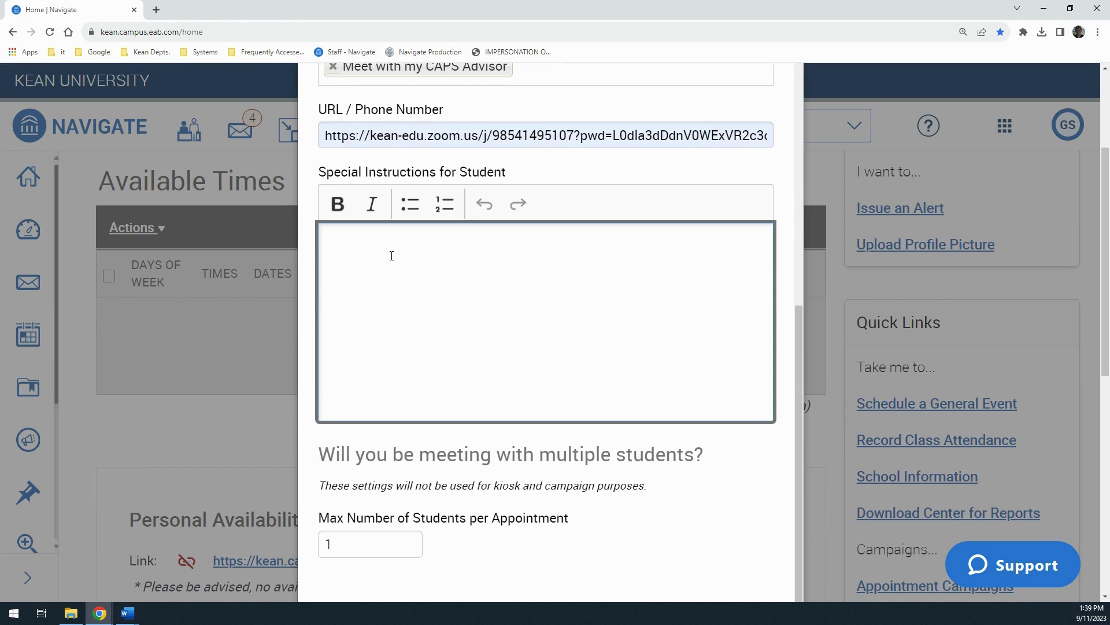
type("In advance of our session, please ")
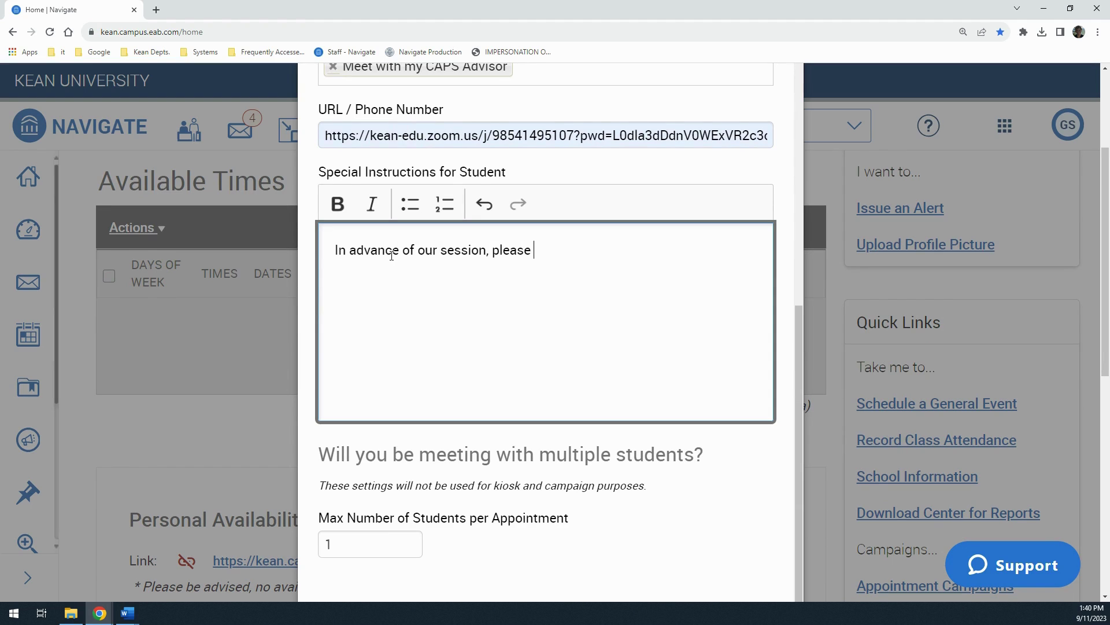
type("provide me with this docu")
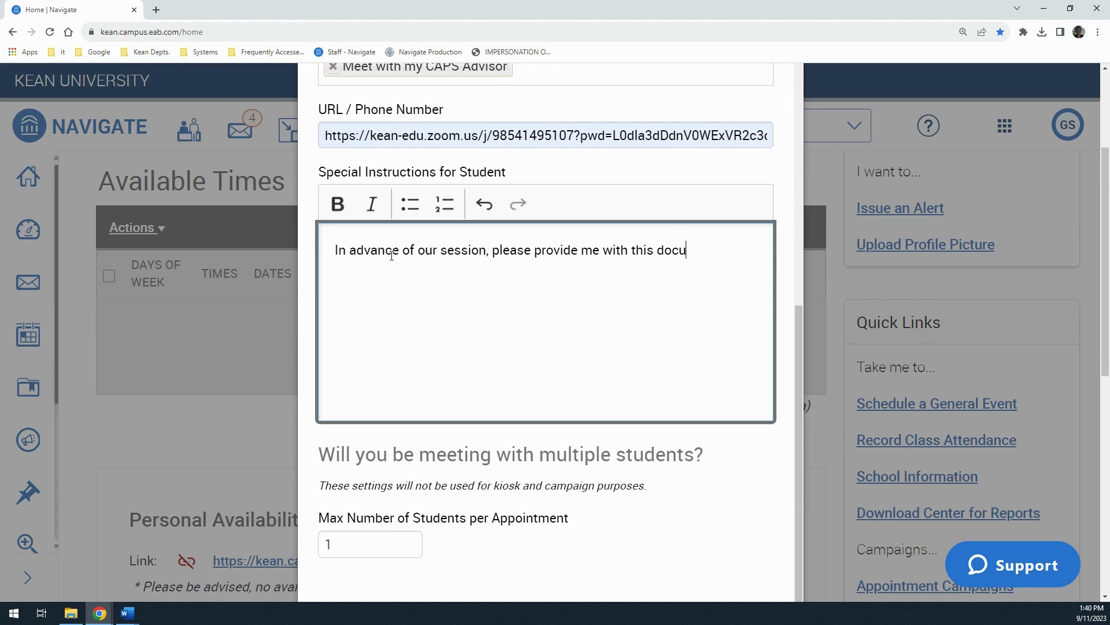
type("ment. ")
Add a second instruction paragraph reading "If we are meeting virtually, please reference the below."
type("If we are mee")
type("ting virtually,")
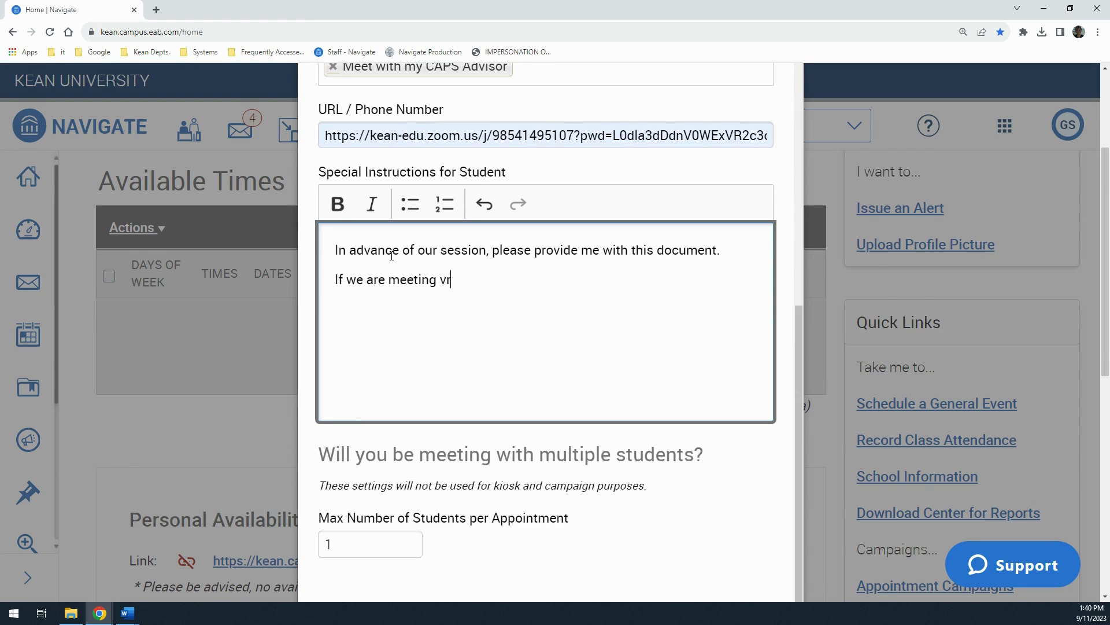
type(" please reference the l")
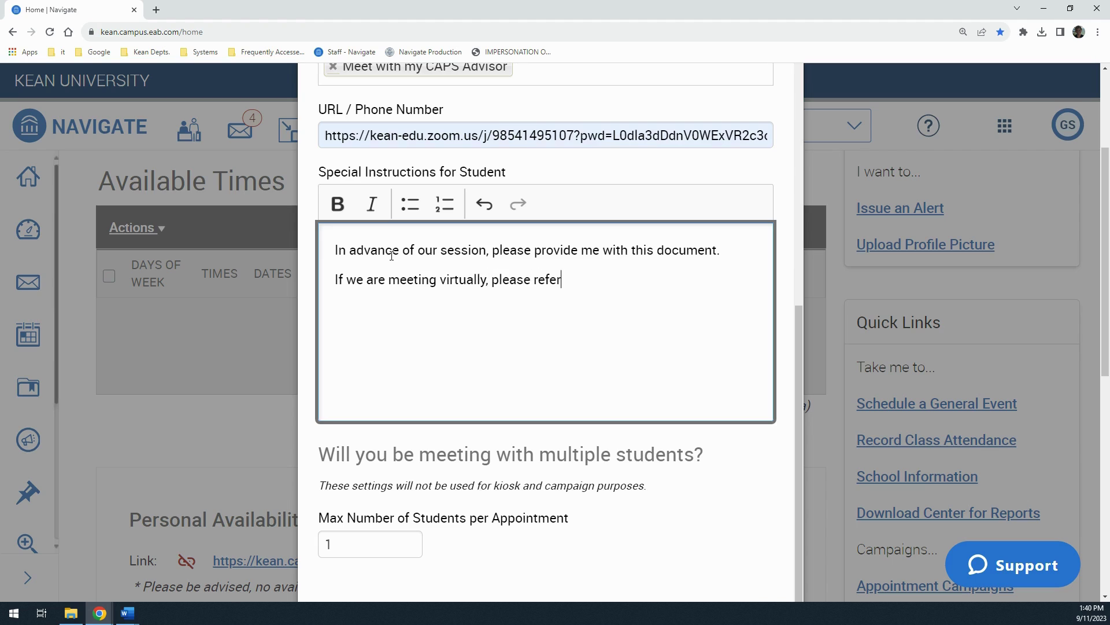
key("BackSpace")
type("below.")
key("Return")
Add a third instruction paragraph reading "If you are meeting in-person here are the instructions when you arrive."
type("If you are ")
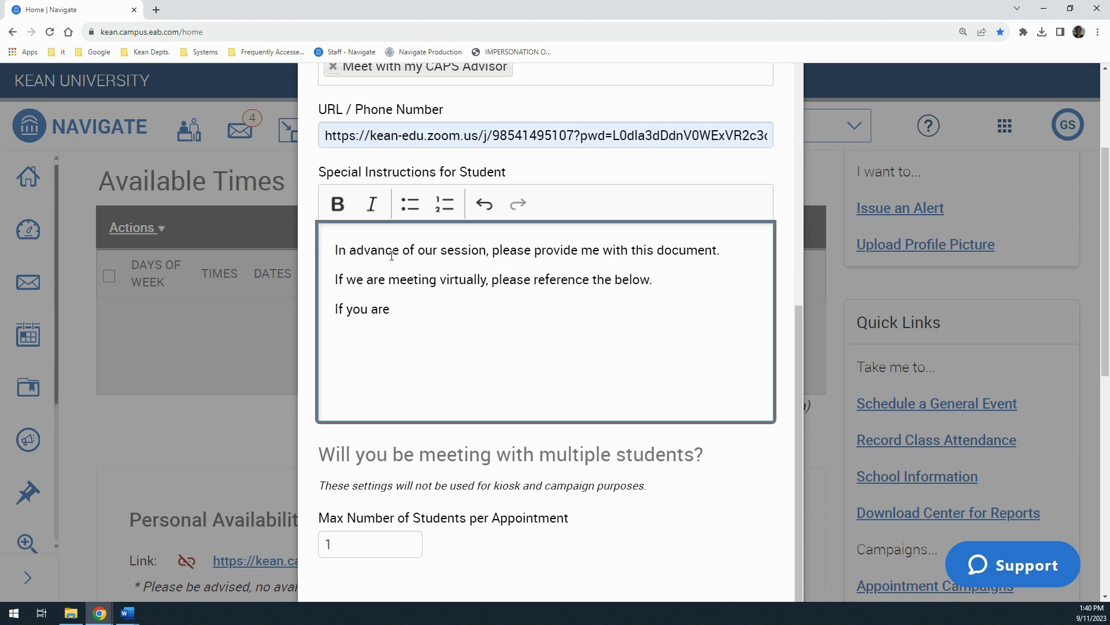
type("meeting in-person here are ")
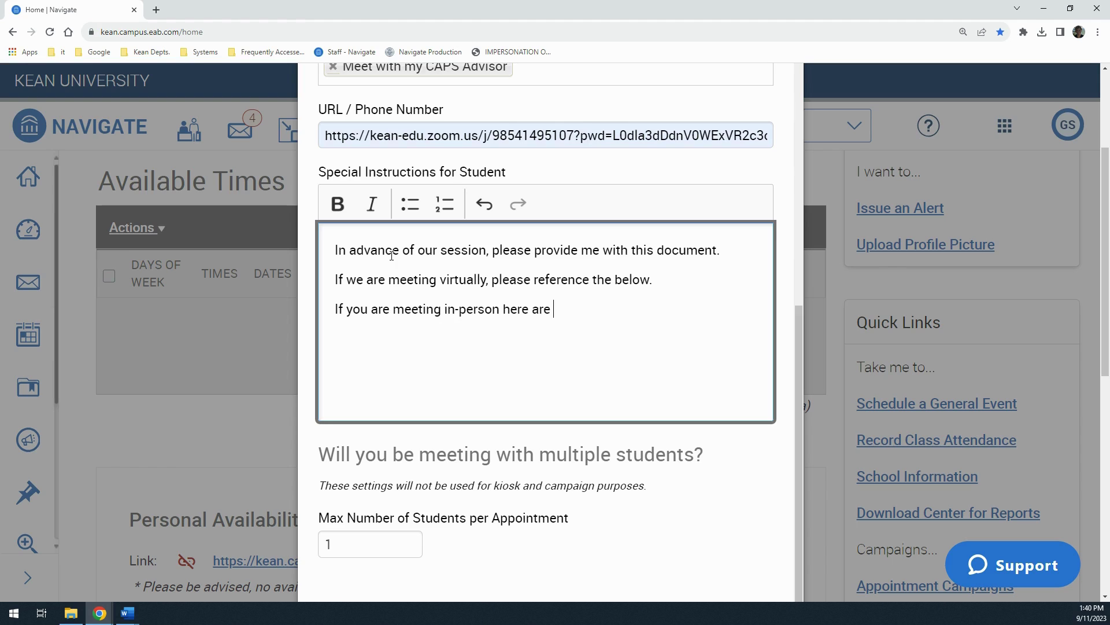
type("the instructions when you ar")
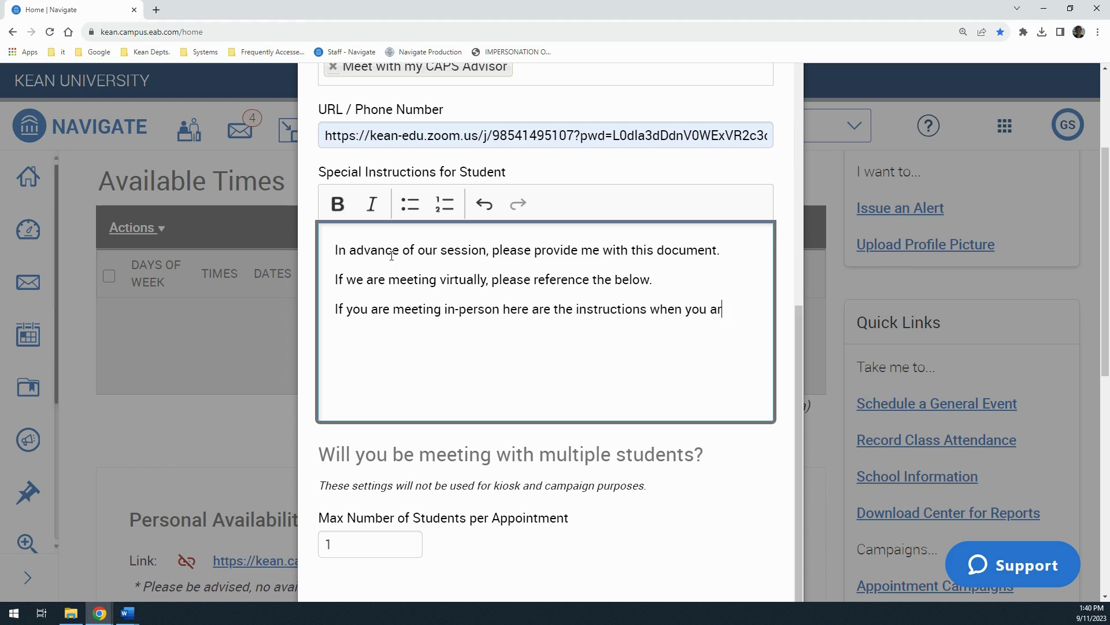
type("ive.")
right_click(722, 311)
left_click(730, 322)
Raise the maximum number of students per appointment and return it to 1
scroll(420, 433, "down", 3)
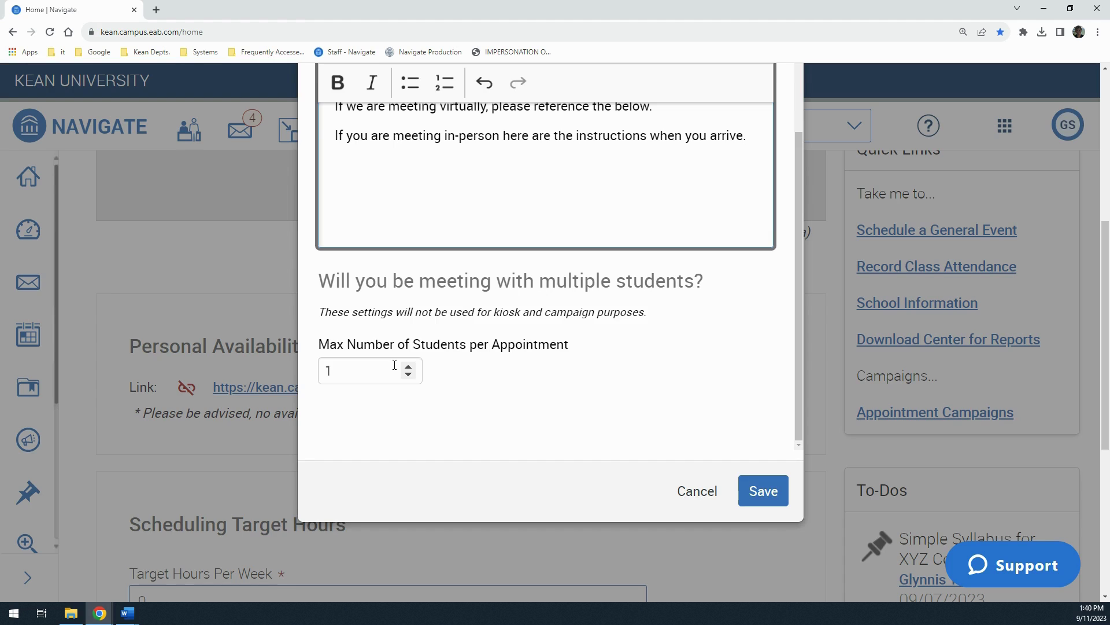
left_click(408, 368)
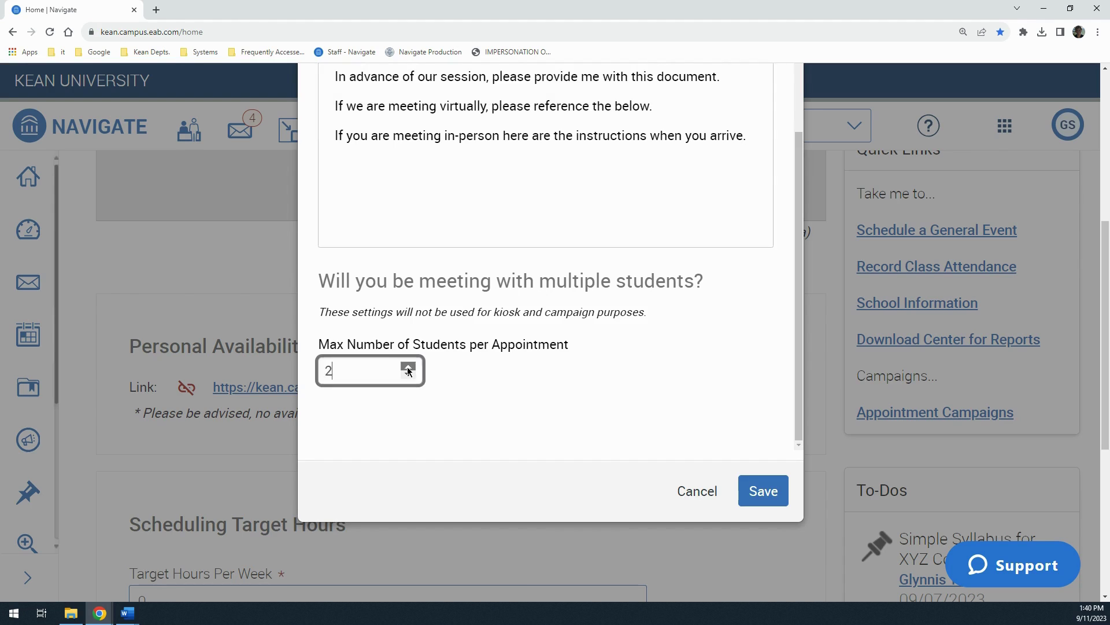
left_click(407, 367)
left_click(408, 367)
left_click(408, 367)
left_click(775, 498)
triple_click(407, 375)
left_click(407, 375)
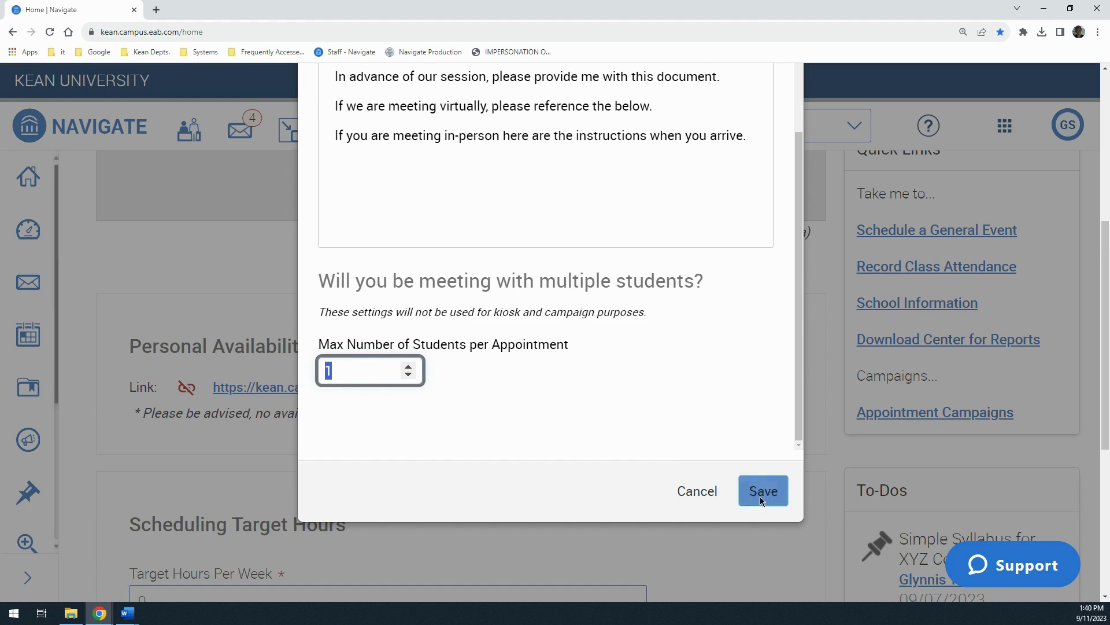
Set the maximum number of students per appointment to 4 and save the availability
left_click(410, 366)
double_click(409, 367)
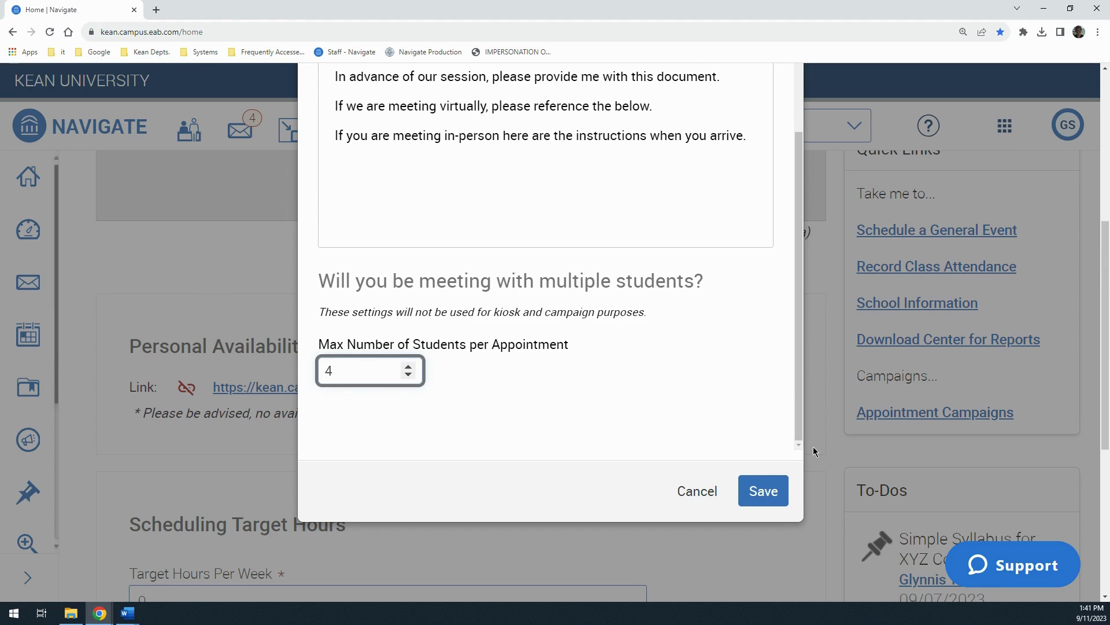
left_click(765, 490)
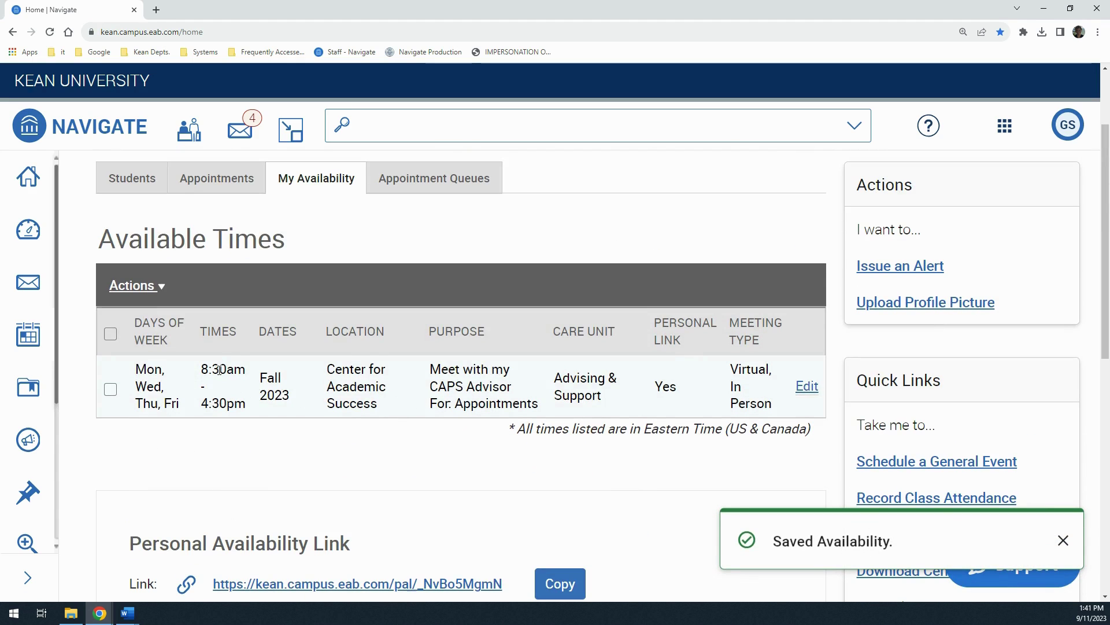
Select the Fall 2023 availability and review the actions offered for it and the Personal Availability Link section
left_click(110, 389)
left_click(145, 296)
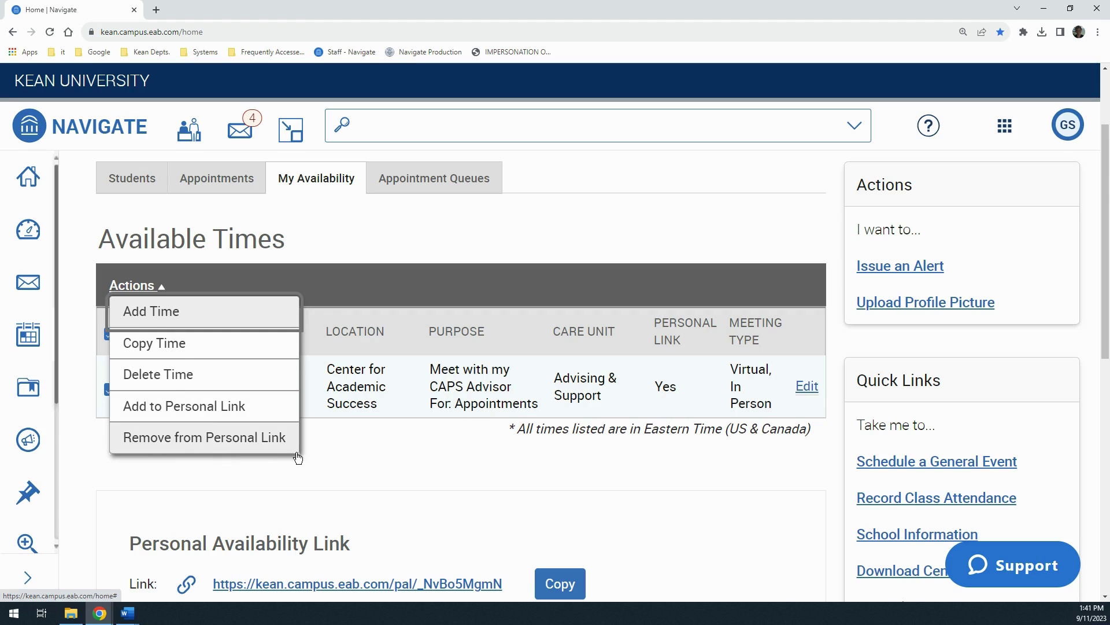
key("Escape")
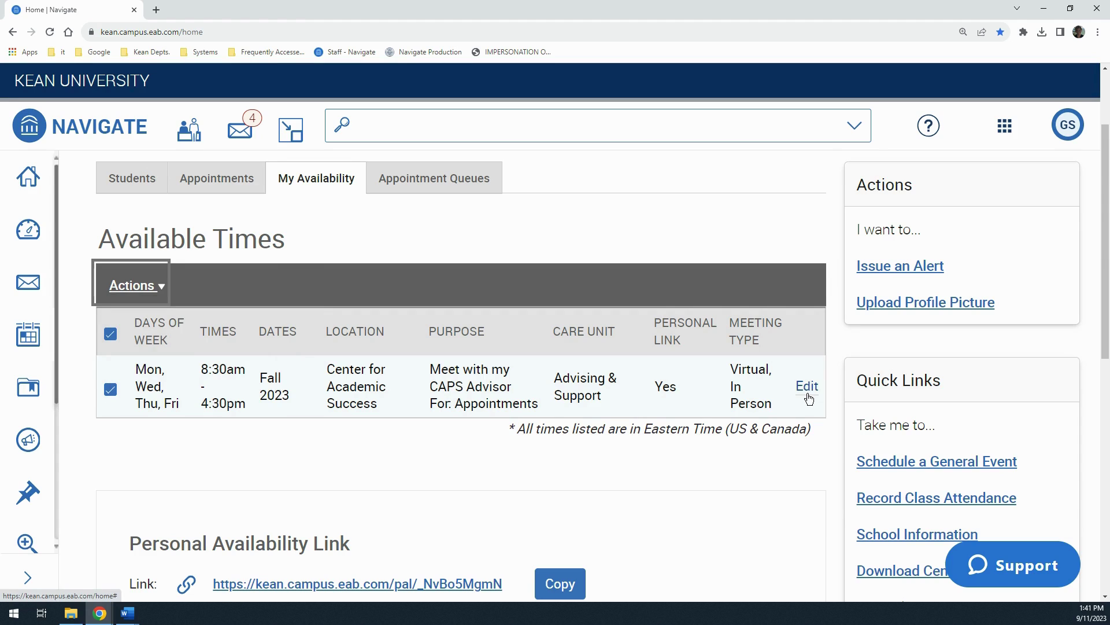
scroll(753, 413, "down", 3)
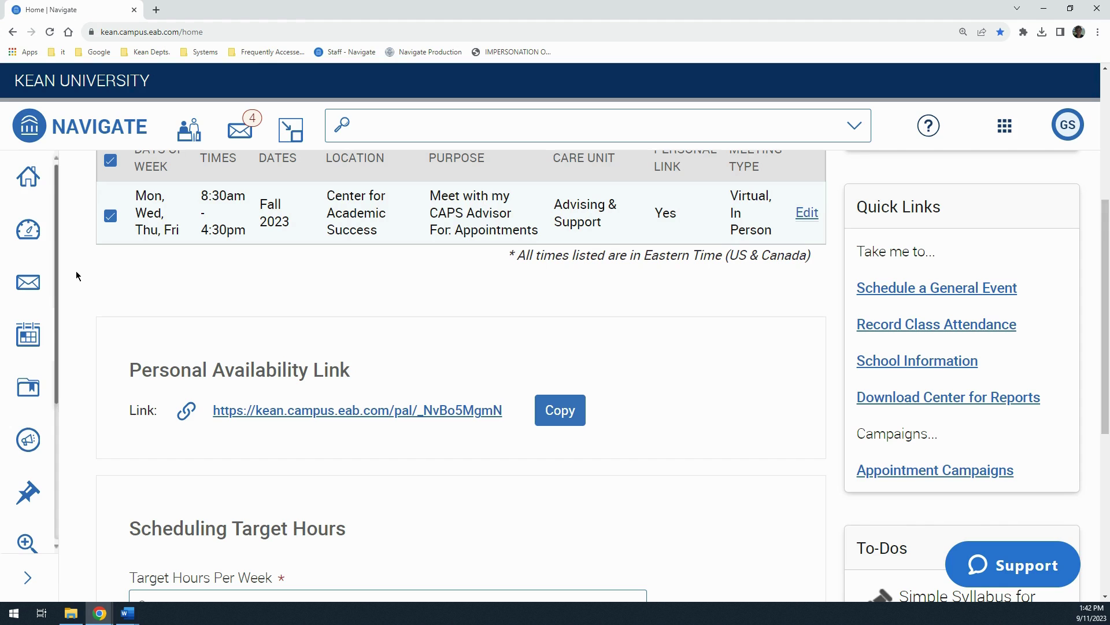
scroll(340, 356, "up", 5)
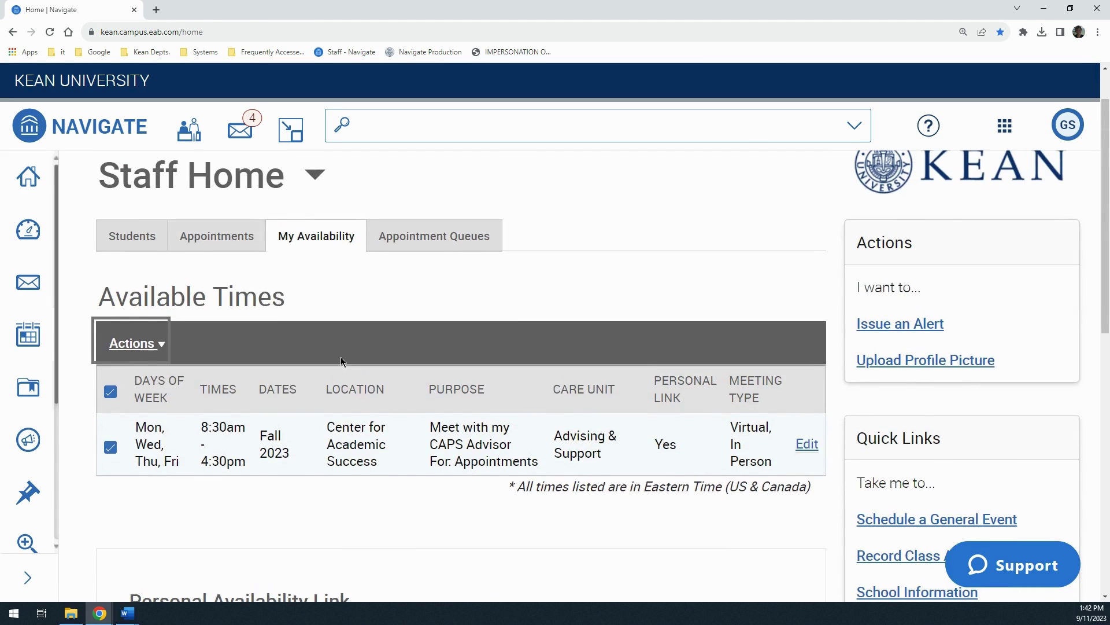